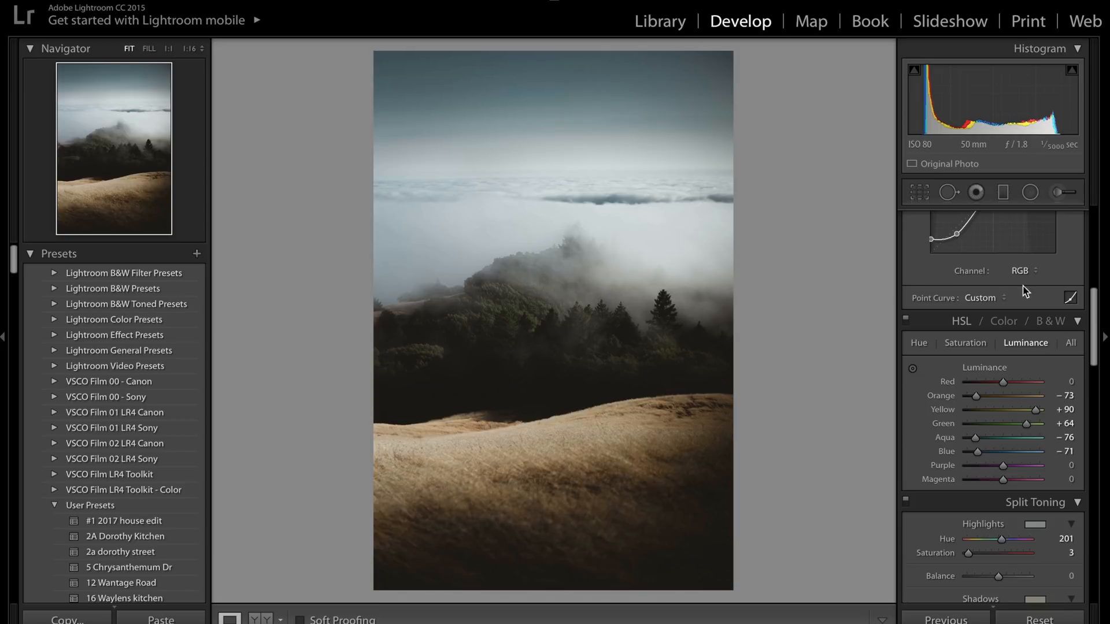
Review the landscape photo's tone curve, HSL, split toning and detail settings
scroll(1016, 394, "up", 5)
scroll(1015, 394, "down", 10)
scroll(1015, 394, "up", 3)
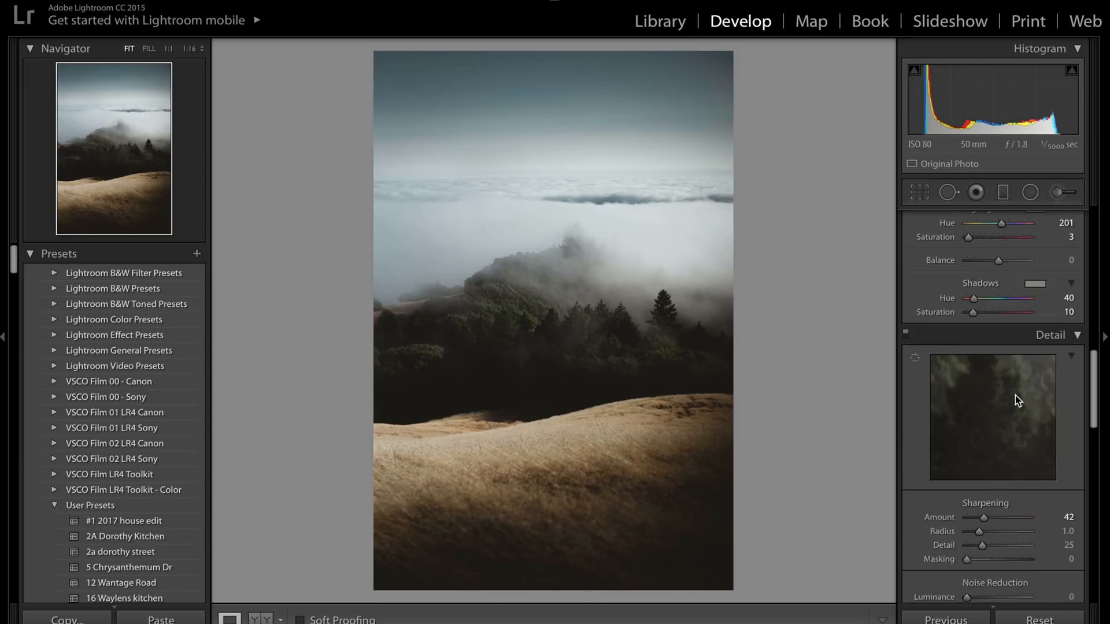
scroll(1016, 395, "up", 5)
scroll(81, 457, "down", 5)
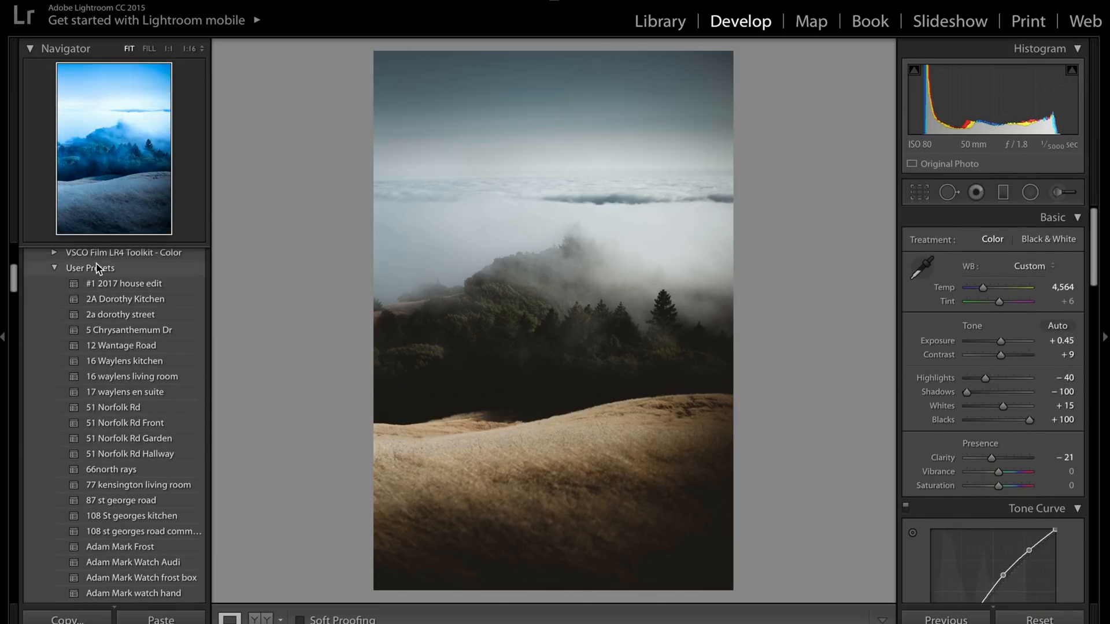
Browse the saved user presets, previewing their looks on the landscape photo
scroll(133, 316, "down", 4)
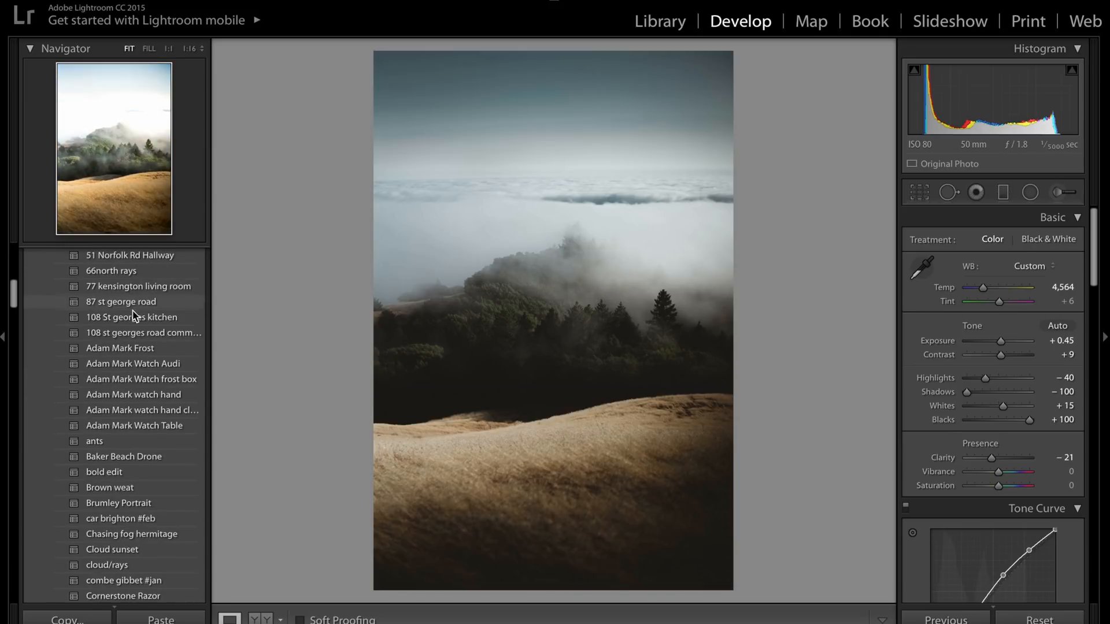
scroll(119, 420, "down", 5)
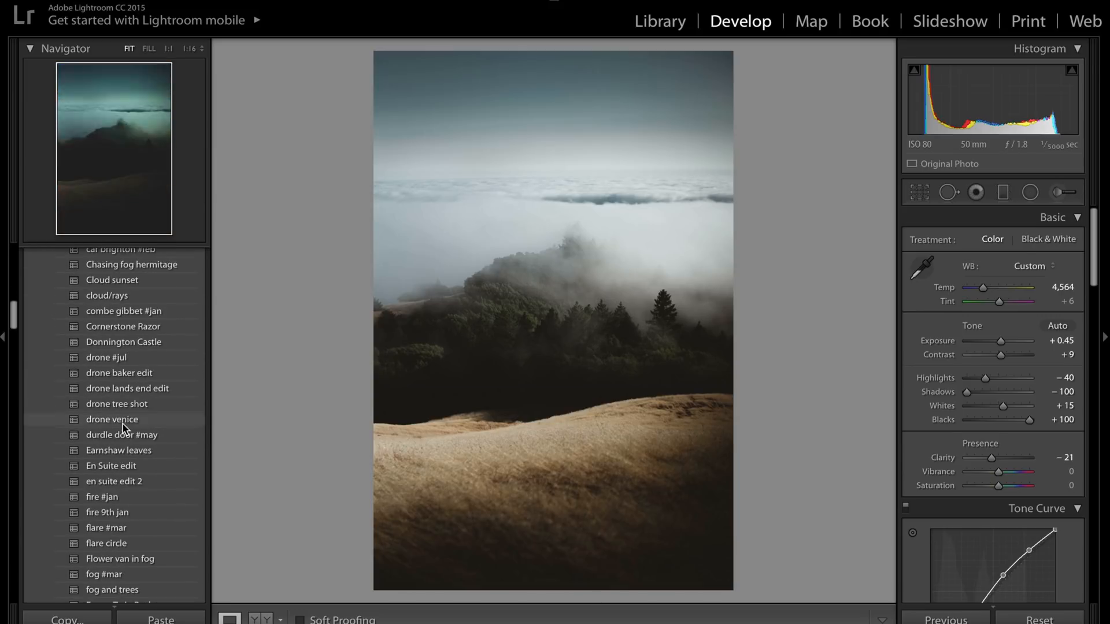
scroll(117, 456, "down", 2)
scroll(114, 489, "down", 20)
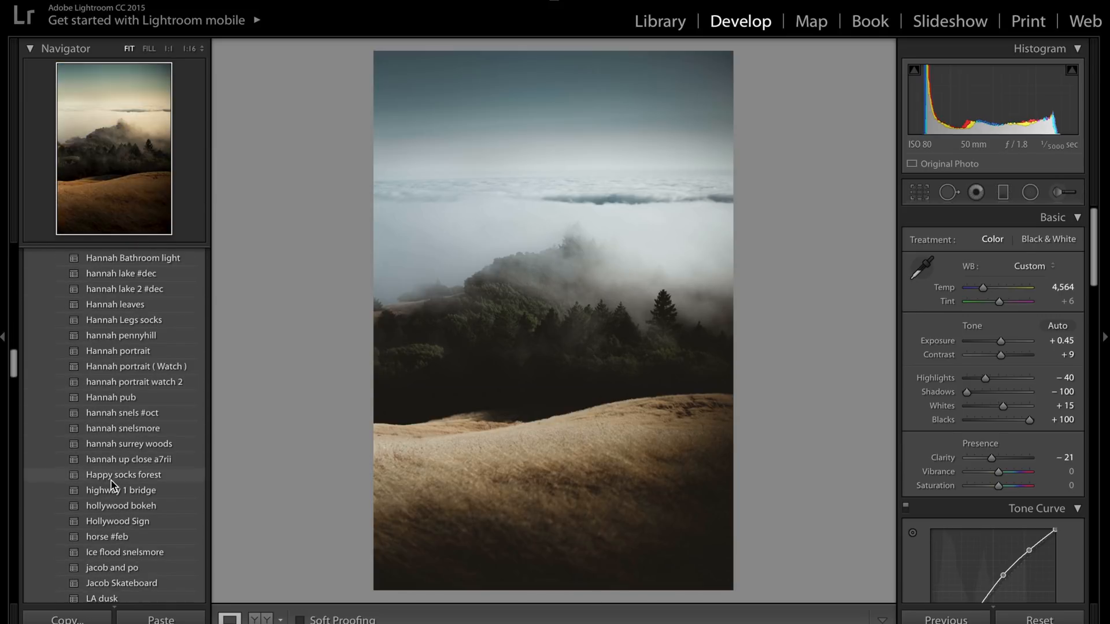
scroll(111, 486, "down", 7)
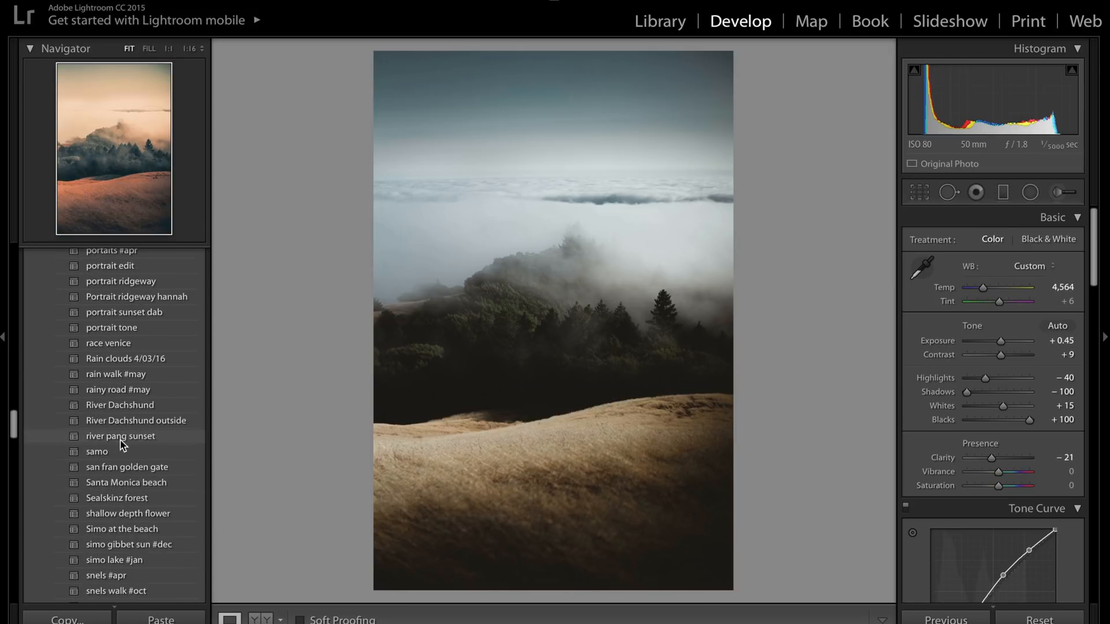
scroll(121, 444, "down", 4)
scroll(121, 444, "up", 20)
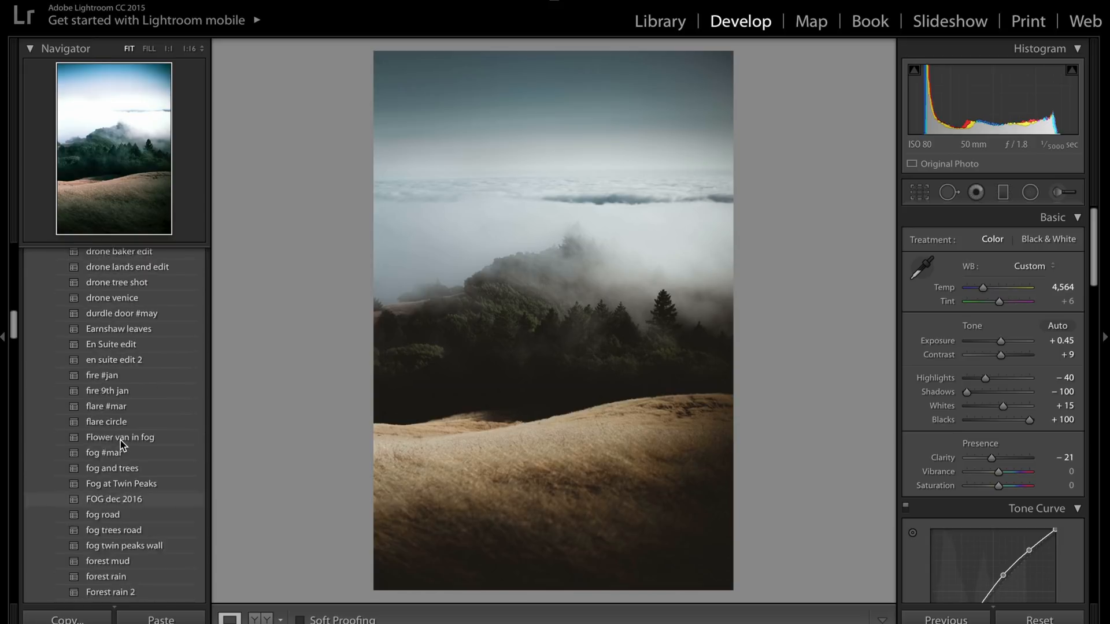
scroll(121, 444, "up", 20)
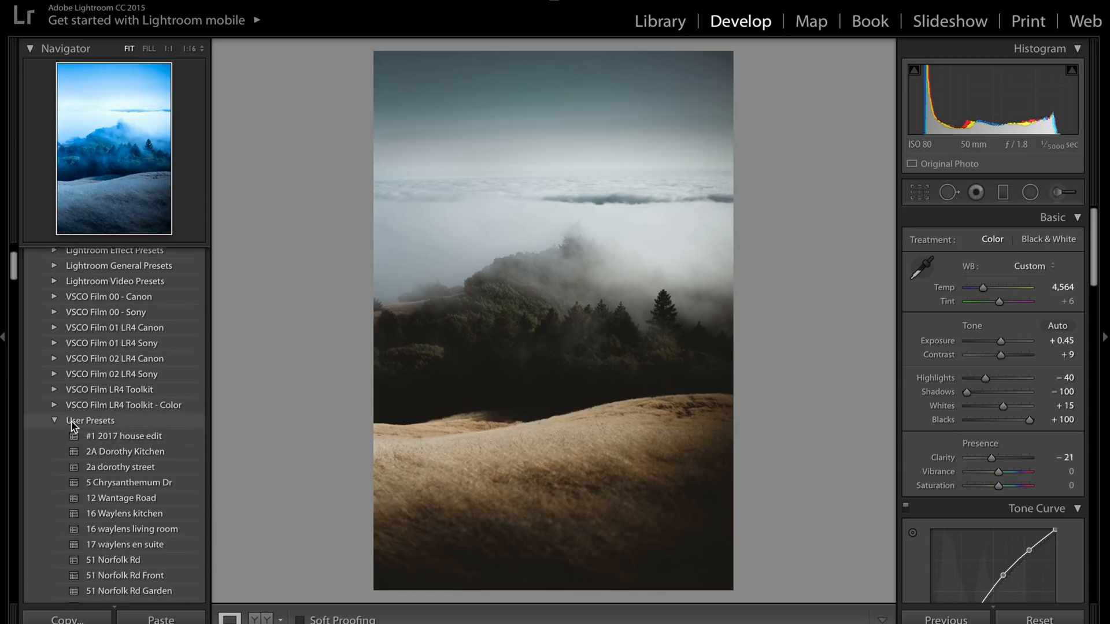
scroll(72, 426, "down", 3)
left_click(54, 381)
left_click(54, 382)
scroll(109, 417, "down", 1)
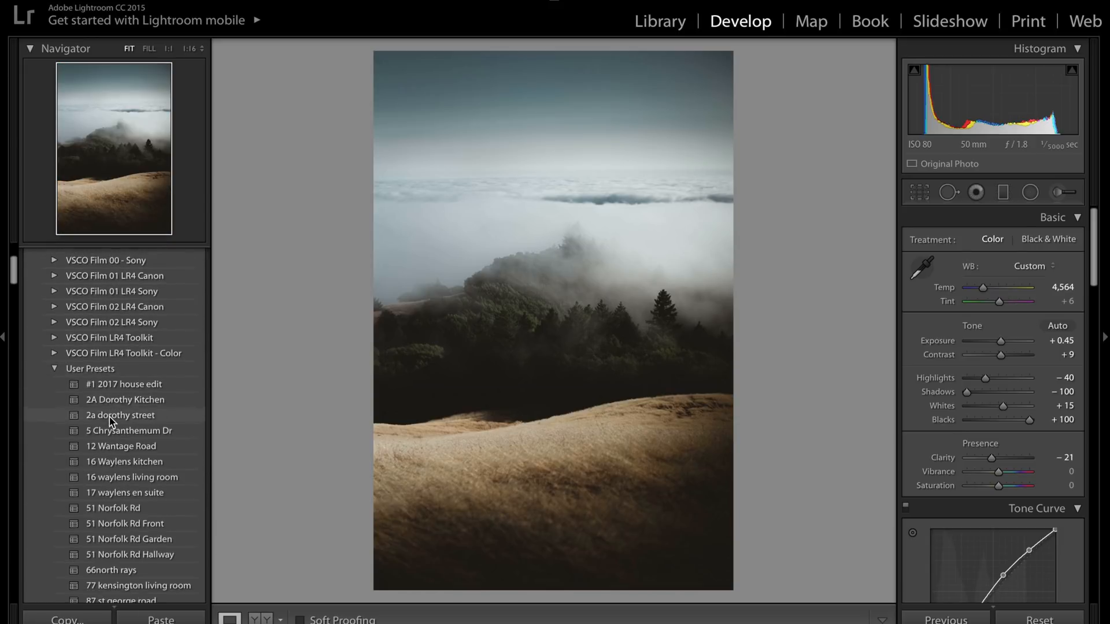
scroll(110, 417, "up", 3)
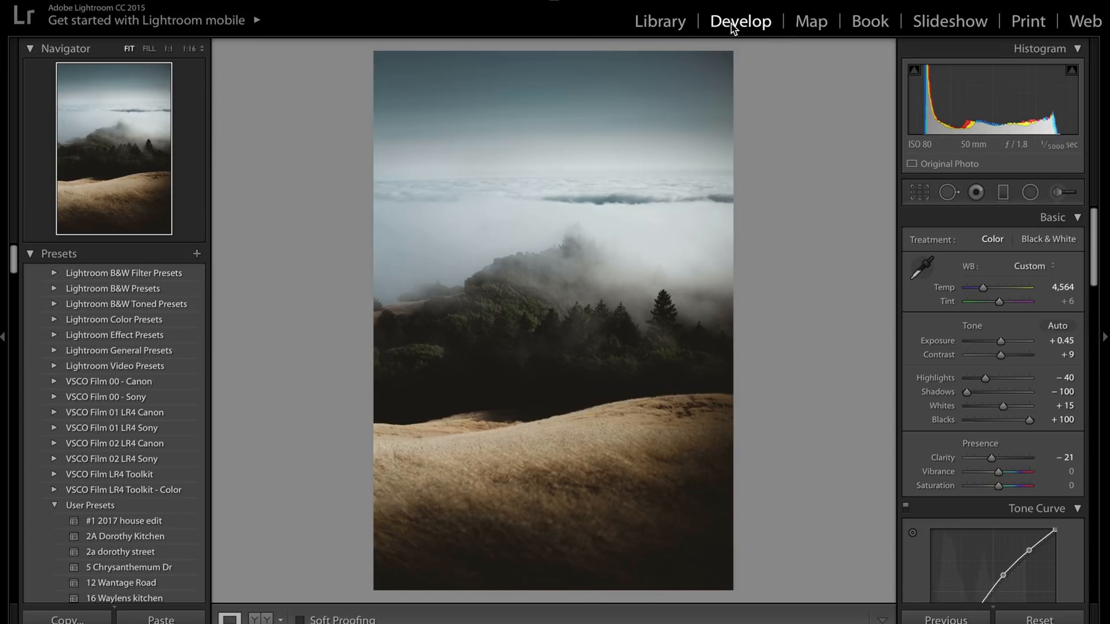
Save the photo's settings as preset "Mt. Tam YT" in User Presets, excluding Graduated Filters, Radial Filters and Transform
left_click(197, 254)
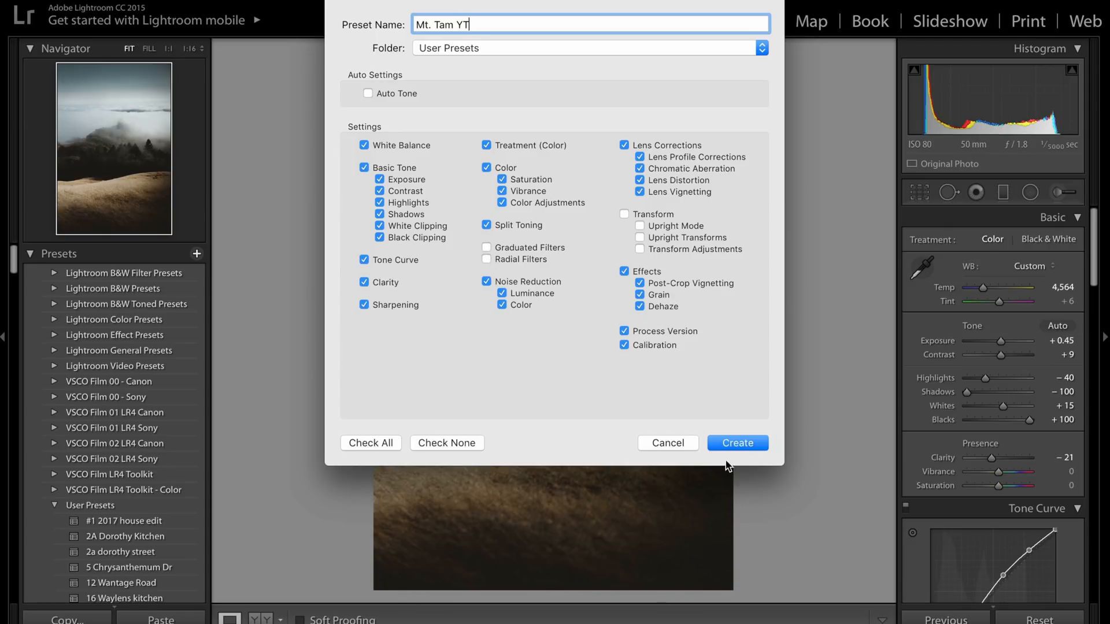
left_click(743, 443)
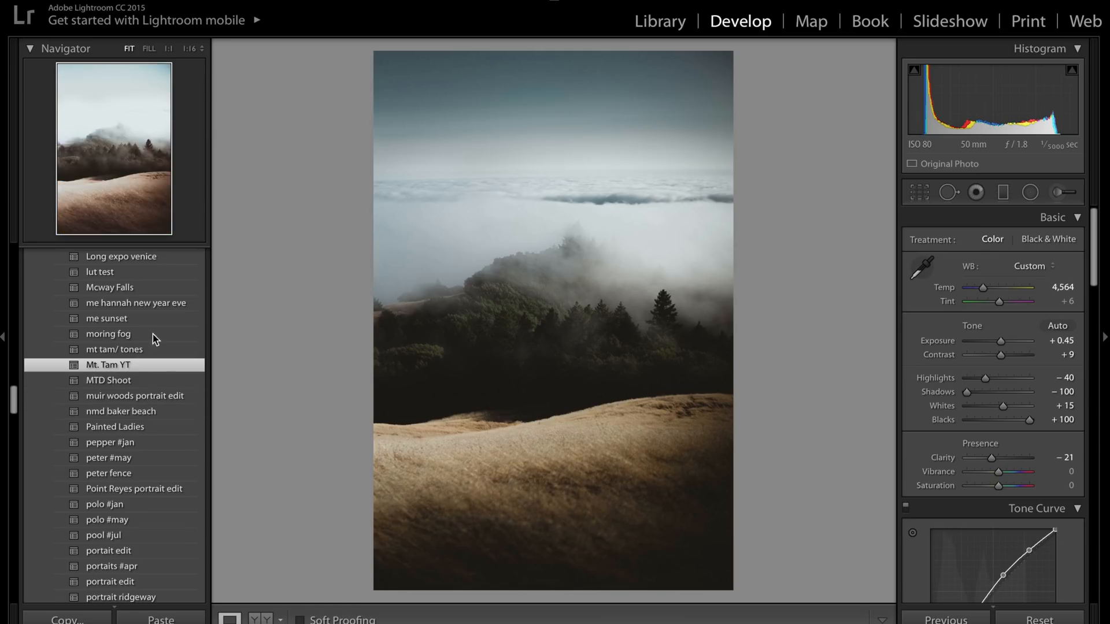
scroll(120, 421, "up", 10)
scroll(120, 421, "down", 12)
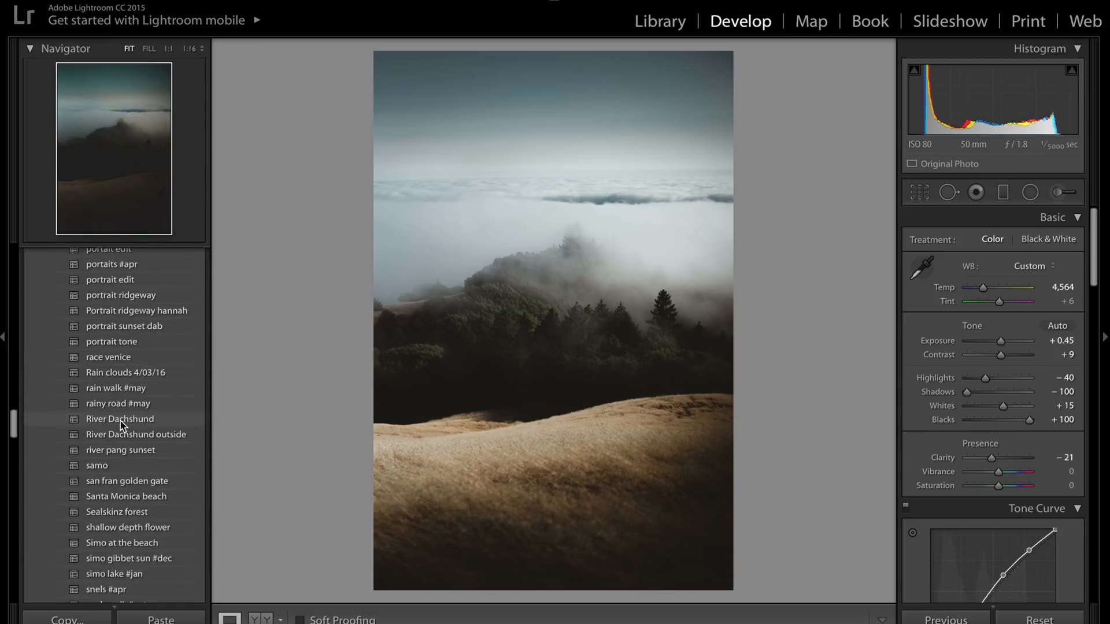
scroll(120, 421, "up", 4)
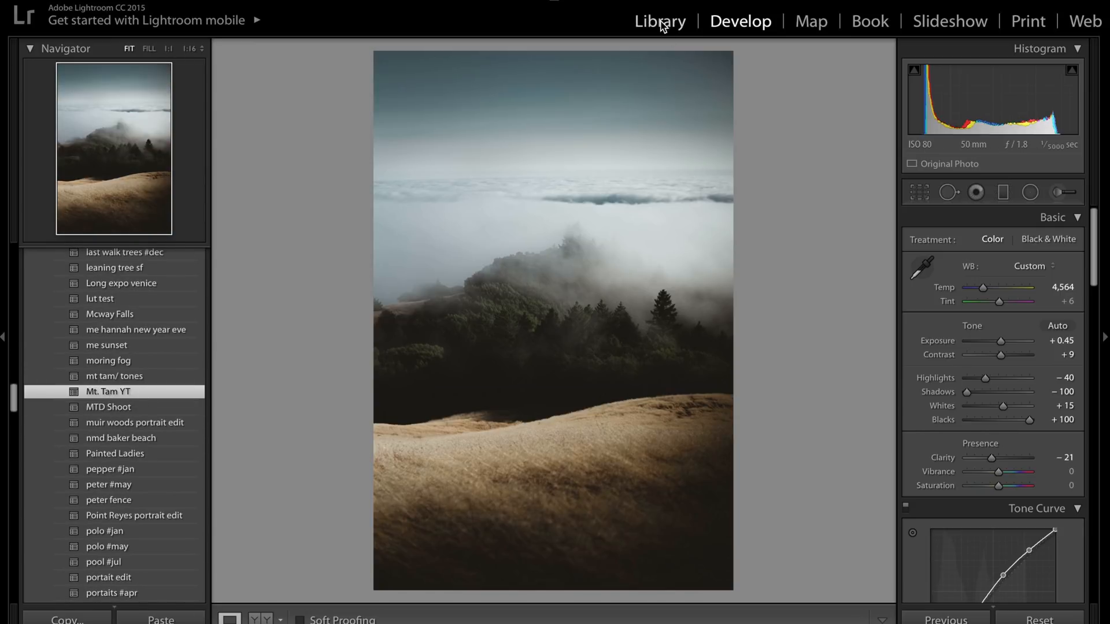
Open the photo of the man in the grass field for developing and apply the Mt. Tam YT preset
key("g")
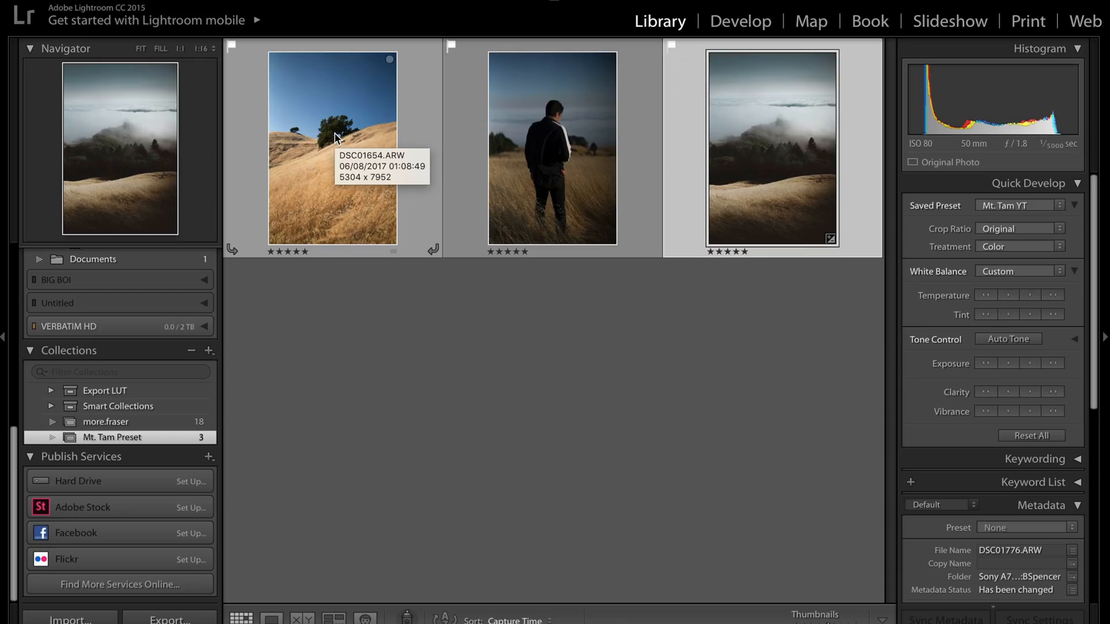
double_click(526, 127)
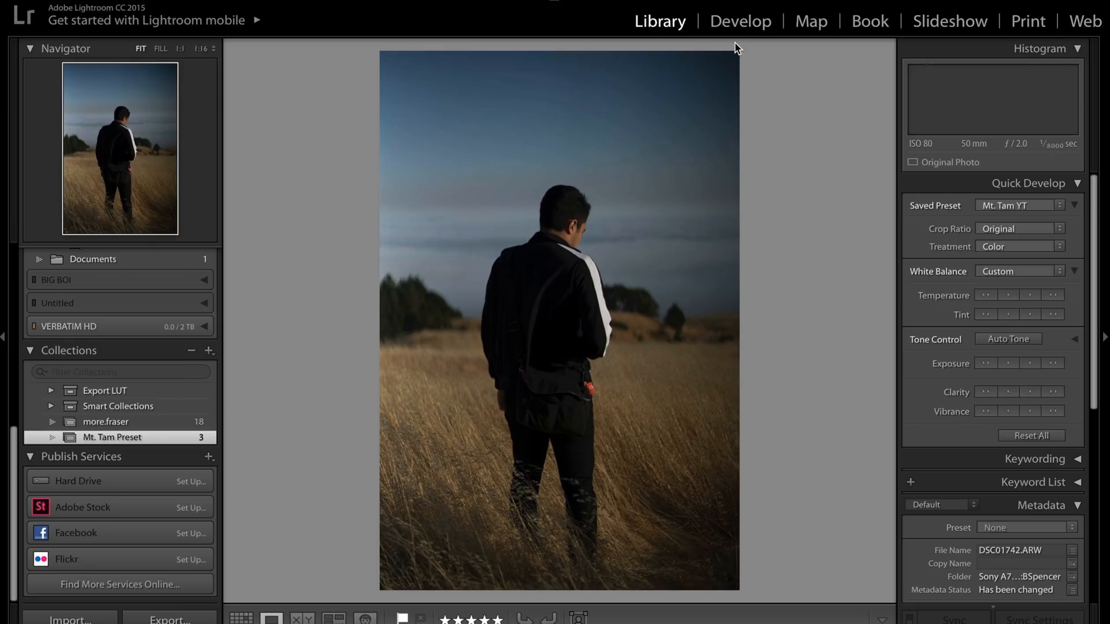
key("d")
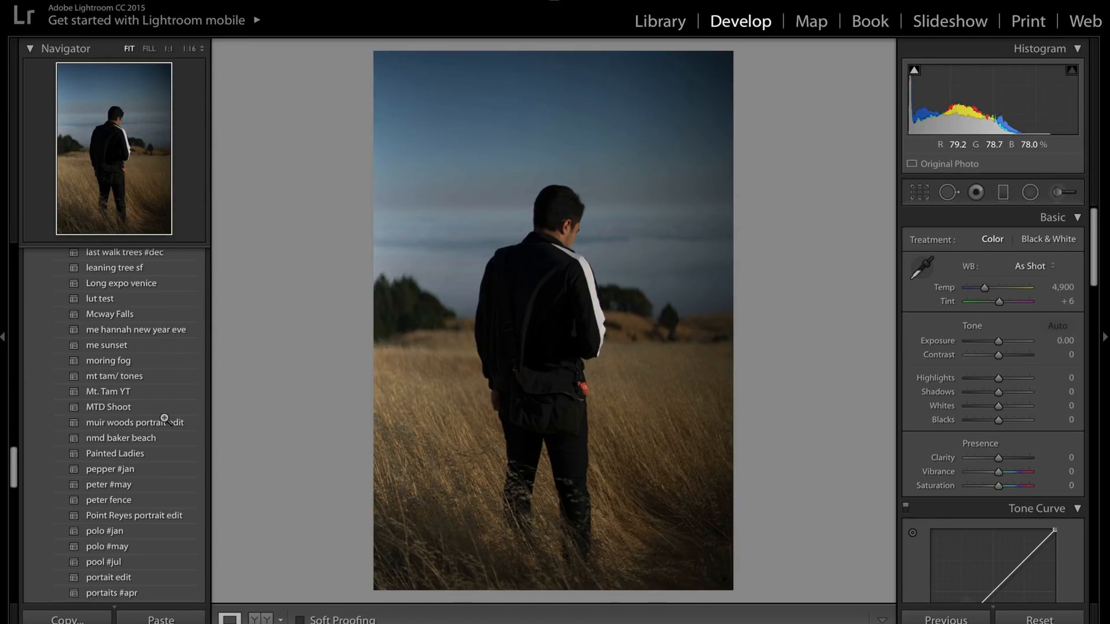
left_click(114, 397)
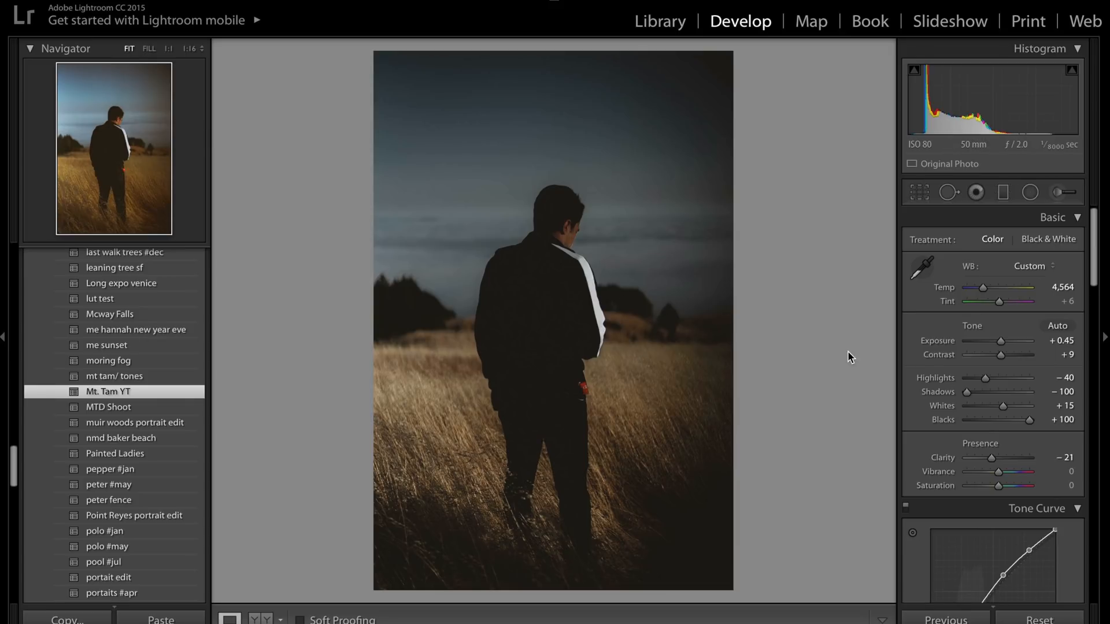
Brighten the photo by raising the exposure and setting Highlights to -25 and Shadows to -26
left_click_drag(985, 395, 1016, 411)
left_click_drag(1001, 342, 990, 380)
Lighten the sky by setting the HSL luminance of Blue to -10
scroll(989, 380, "down", 3)
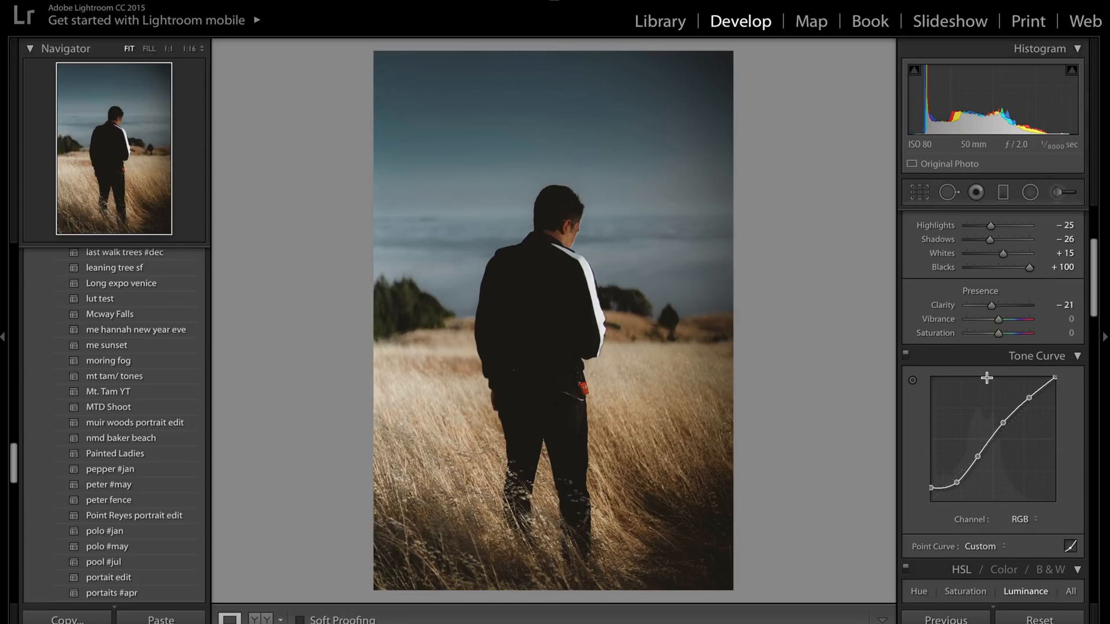
scroll(987, 378, "down", 4)
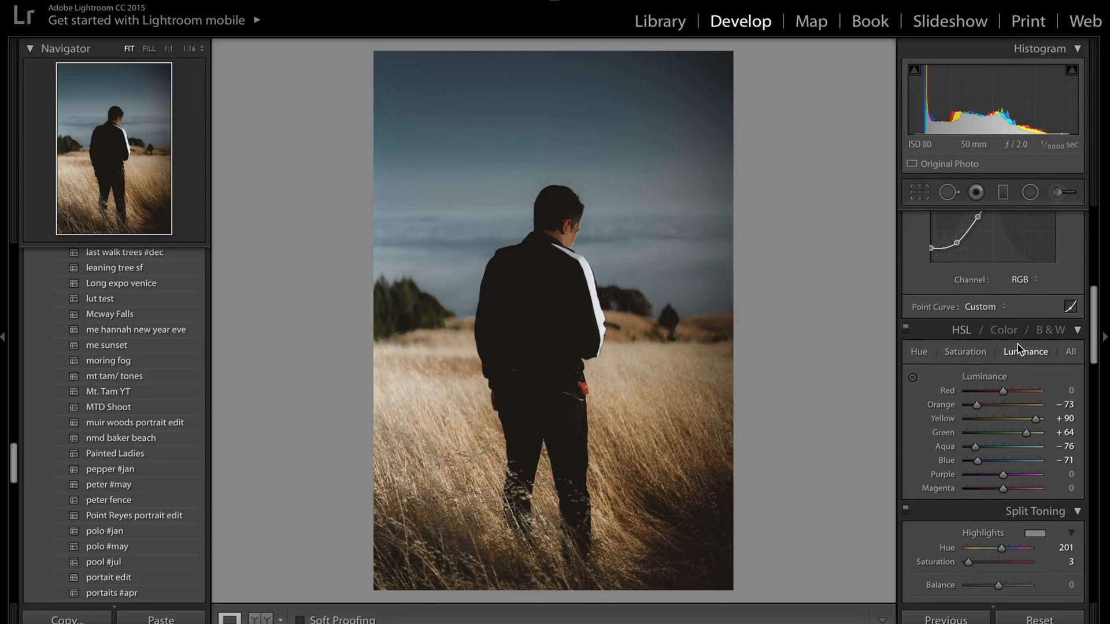
left_click_drag(977, 461, 998, 461)
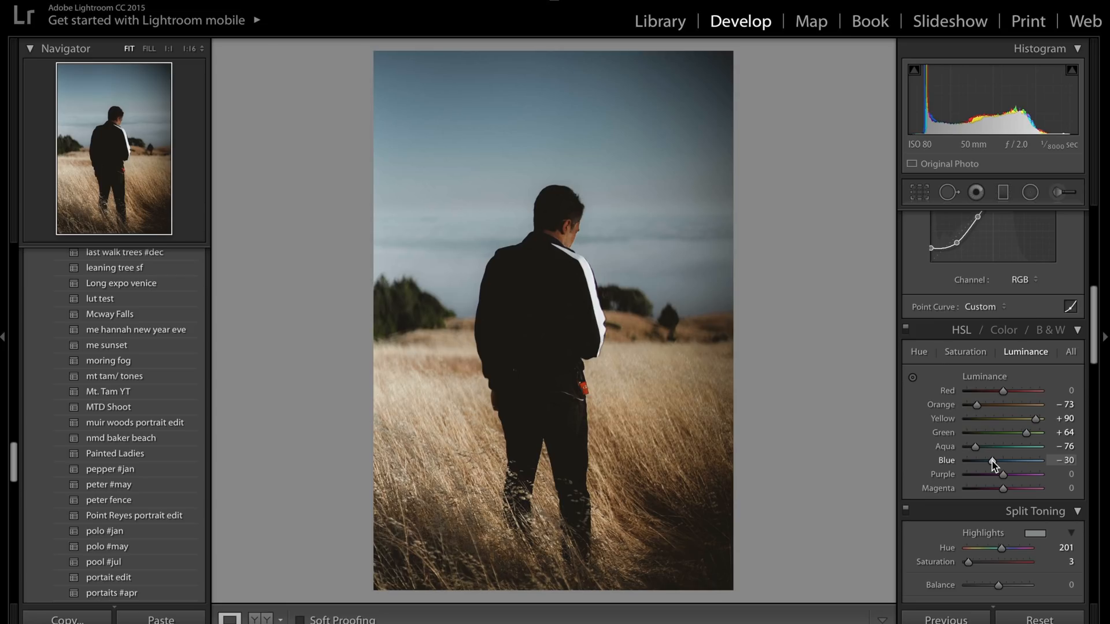
left_click_drag(992, 462, 1001, 463)
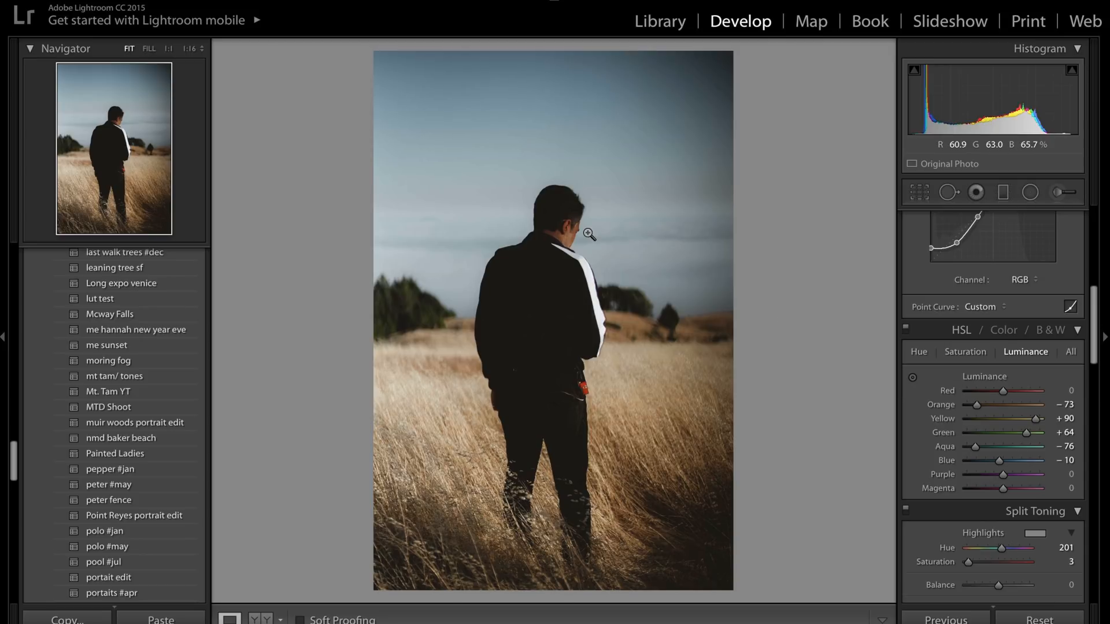
Inspect the man's face close up and brighten the skin by setting the Orange luminance to +16
left_click(554, 239)
left_click(648, 221)
left_click(597, 225)
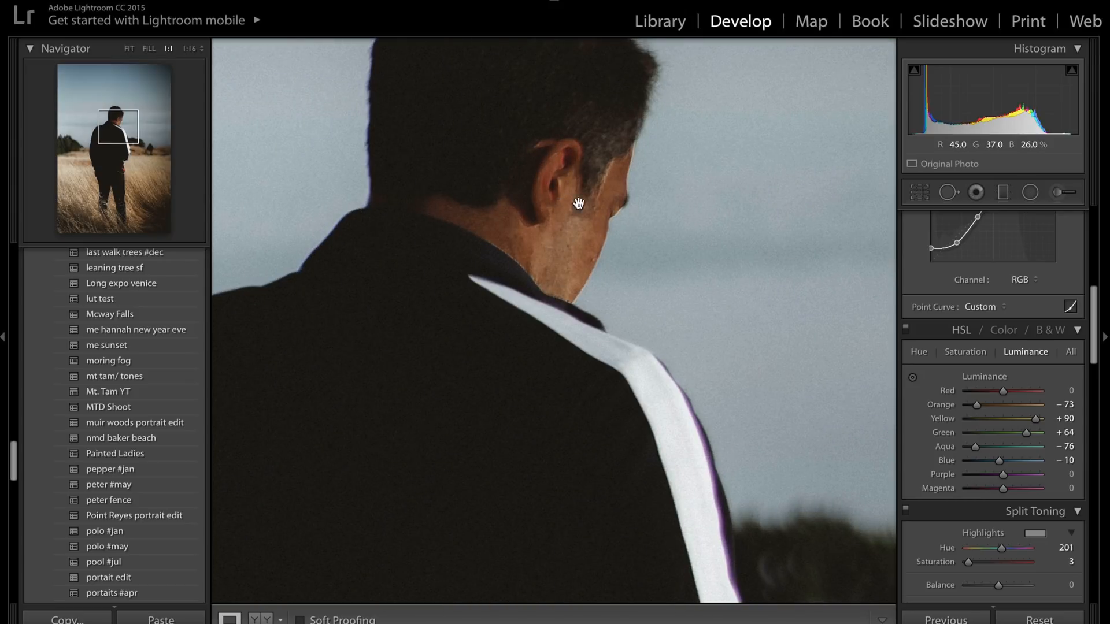
left_click_drag(578, 203, 573, 264)
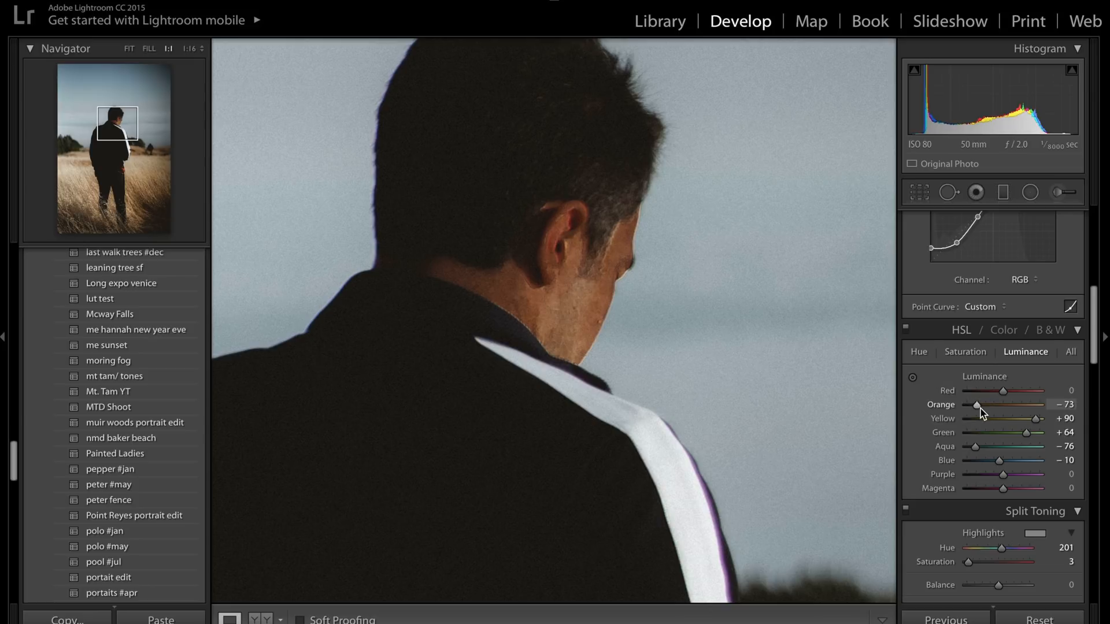
left_click_drag(977, 408, 1006, 407)
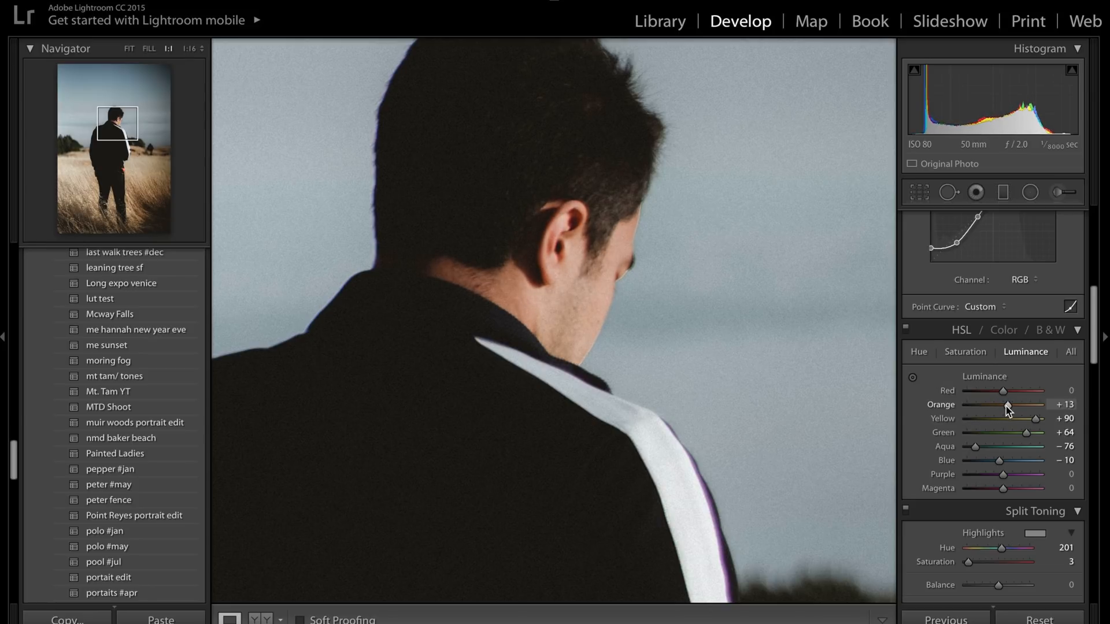
left_click(625, 322)
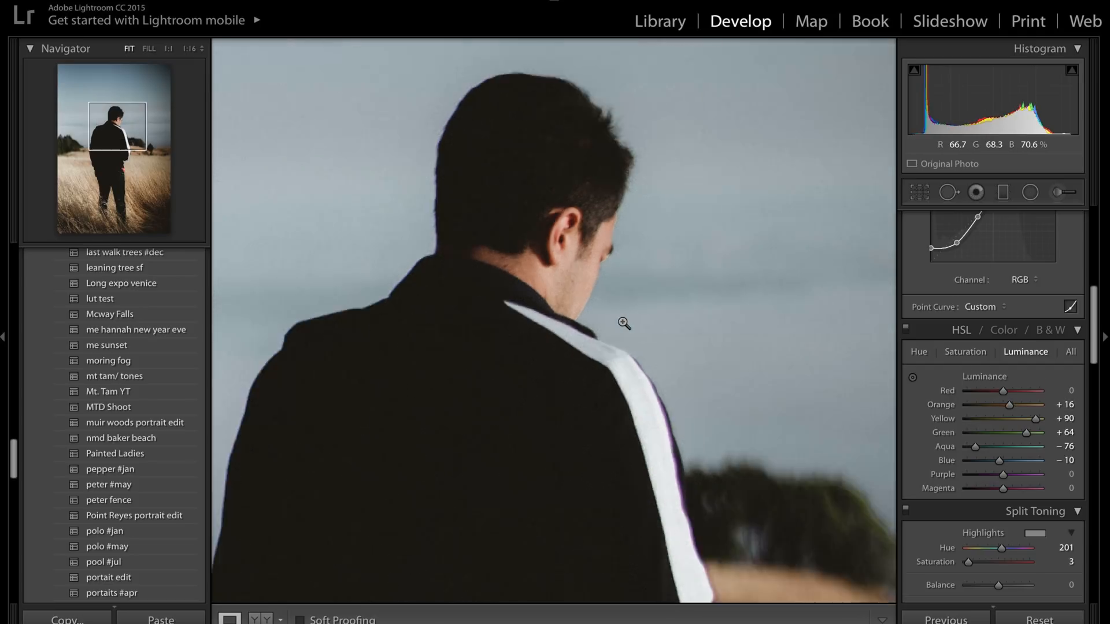
Remove the purple fringe along the jacket's white stripe by setting saturation to -100 for Purple and -66 for Magenta
left_click(587, 273)
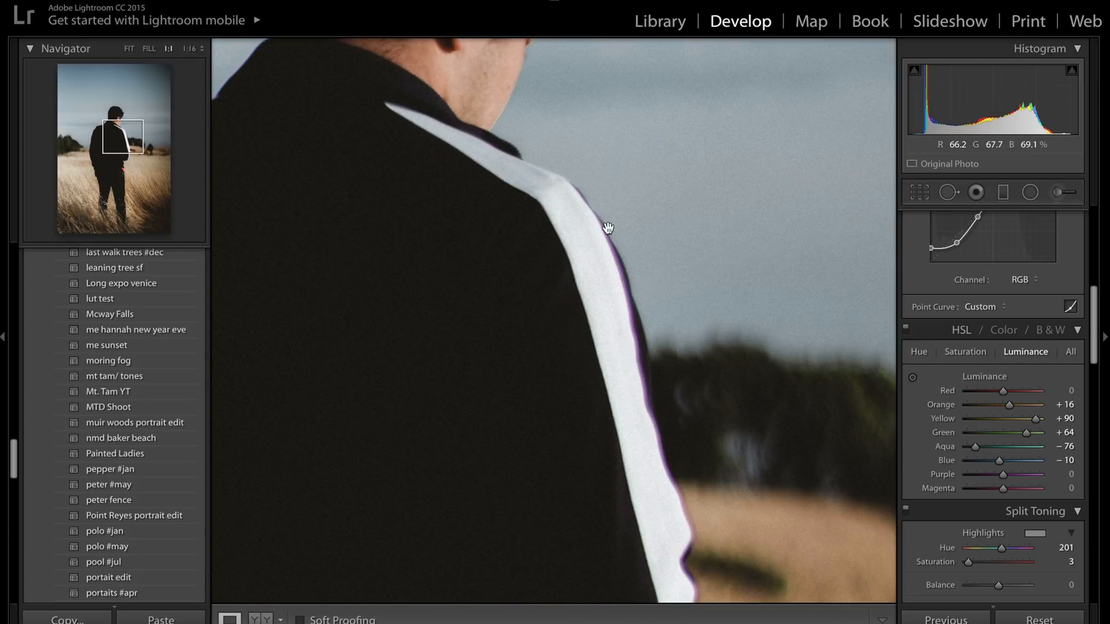
left_click_drag(631, 359, 589, 298)
scroll(977, 440, "down", 2)
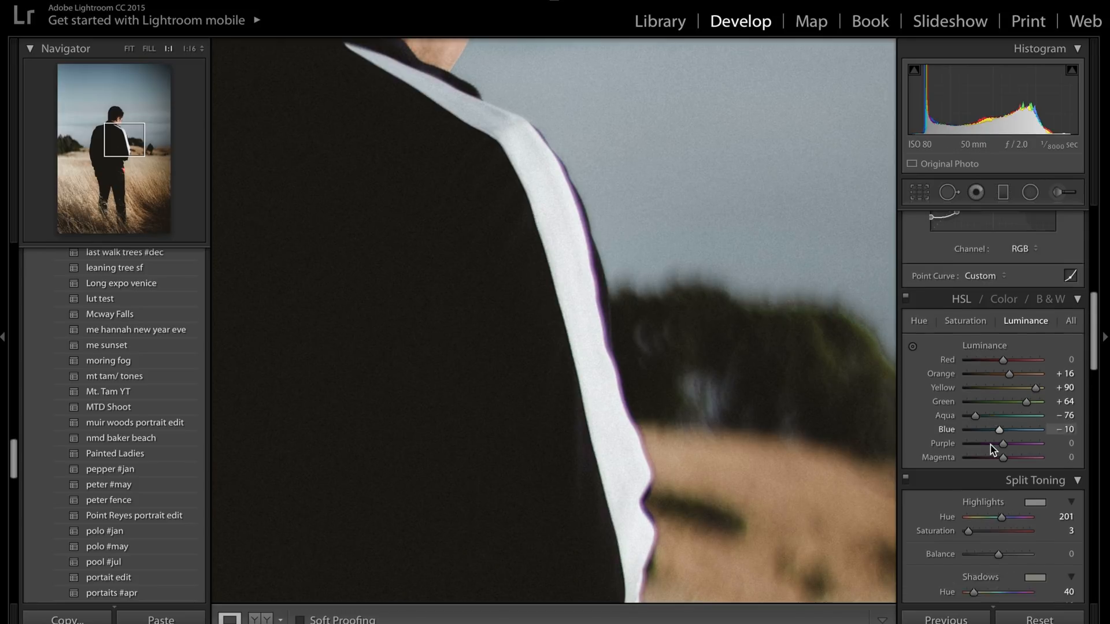
left_click(977, 328)
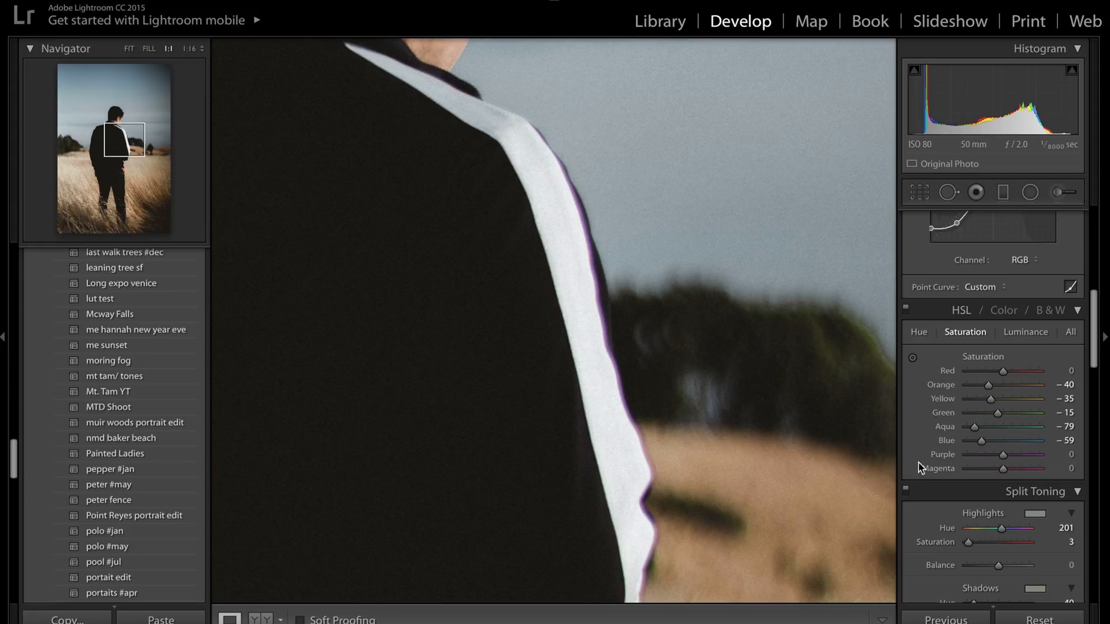
left_click_drag(1003, 456, 931, 461)
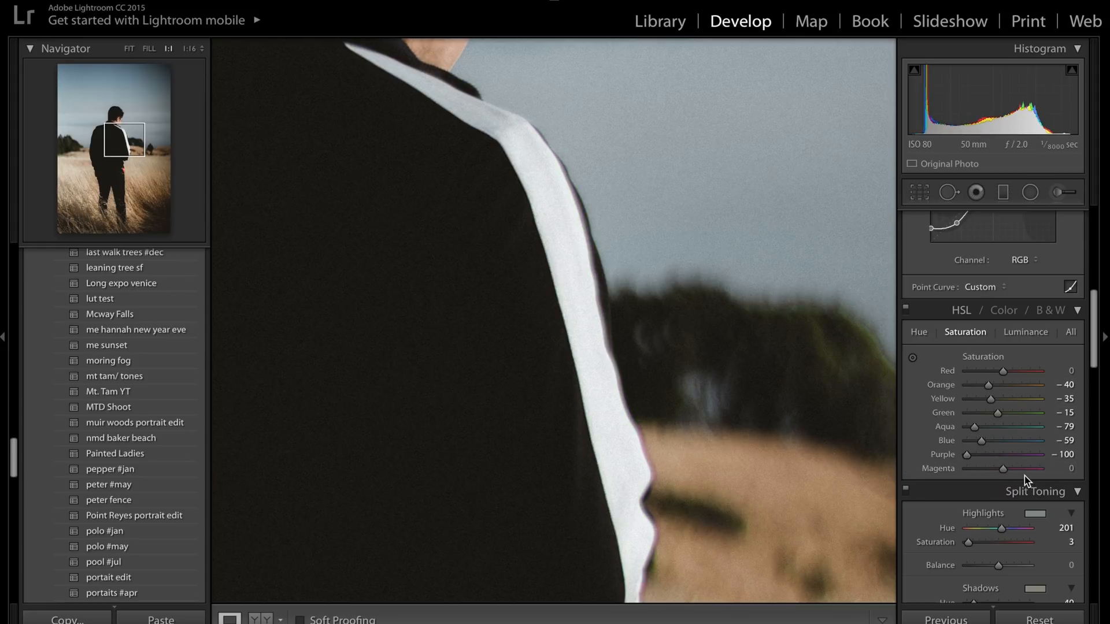
left_click_drag(1002, 470, 979, 470)
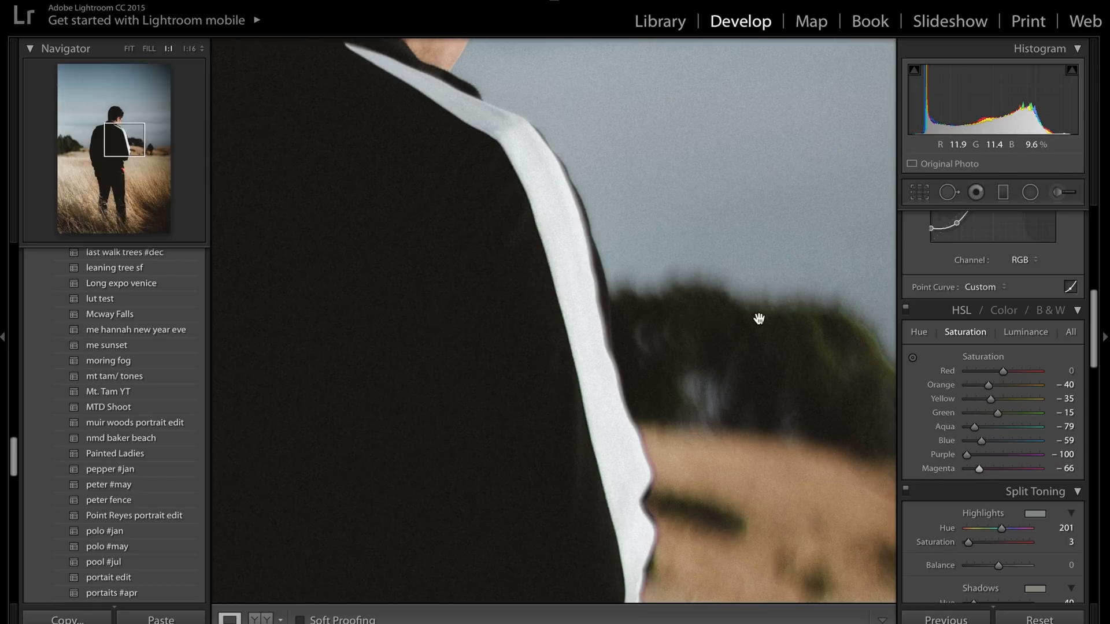
left_click(758, 318)
scroll(992, 405, "down", 10)
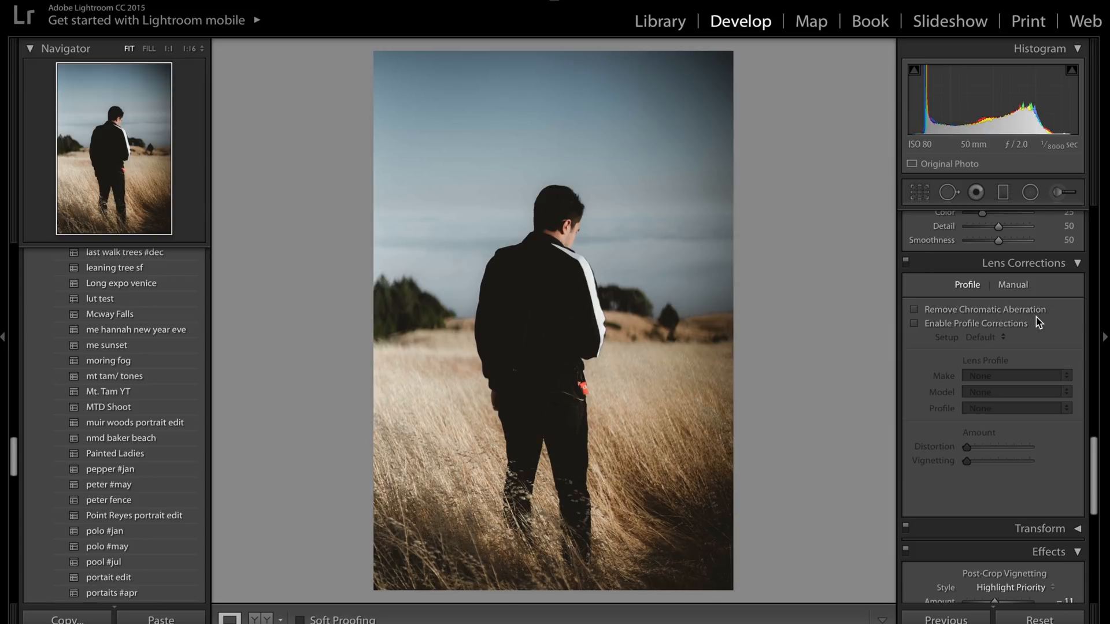
scroll(1000, 347, "up", 6)
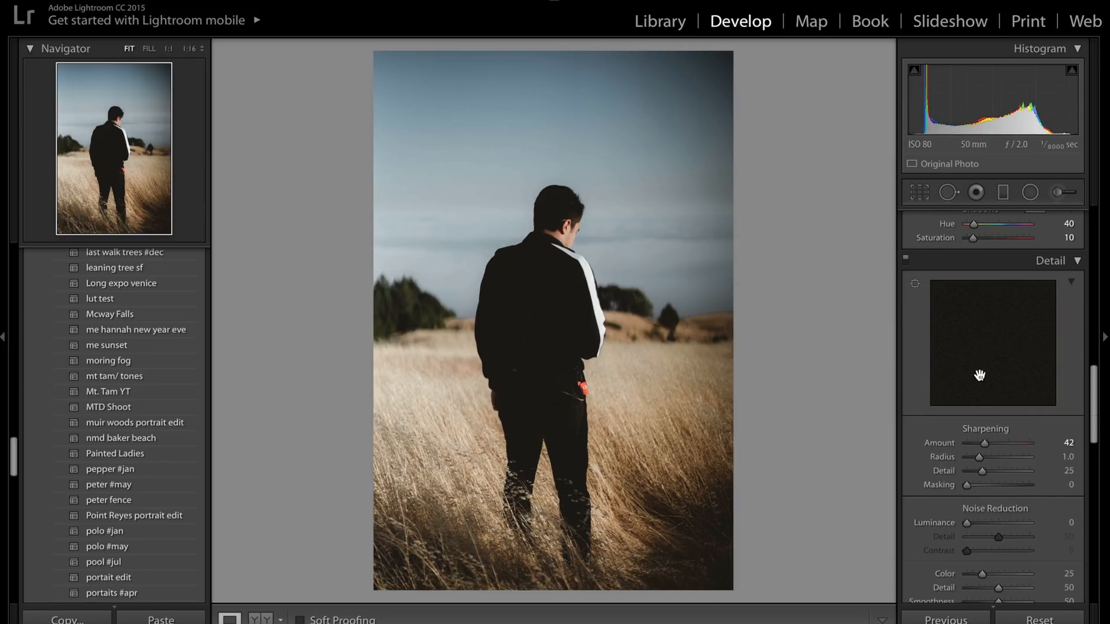
scroll(980, 376, "up", 3)
scroll(981, 378, "up", 3)
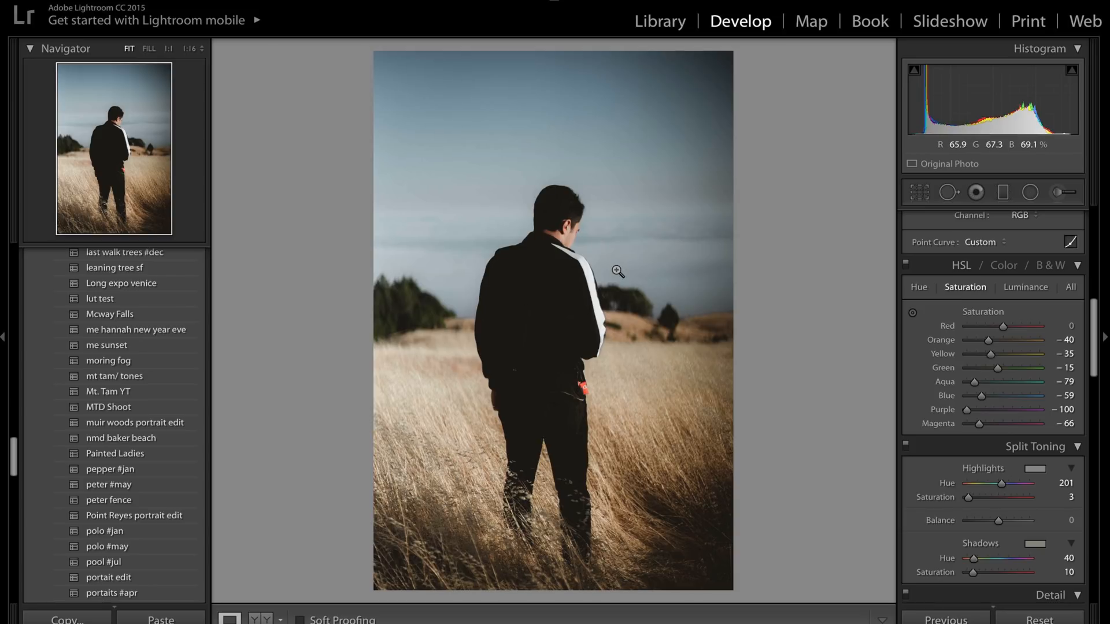
left_click(1064, 195)
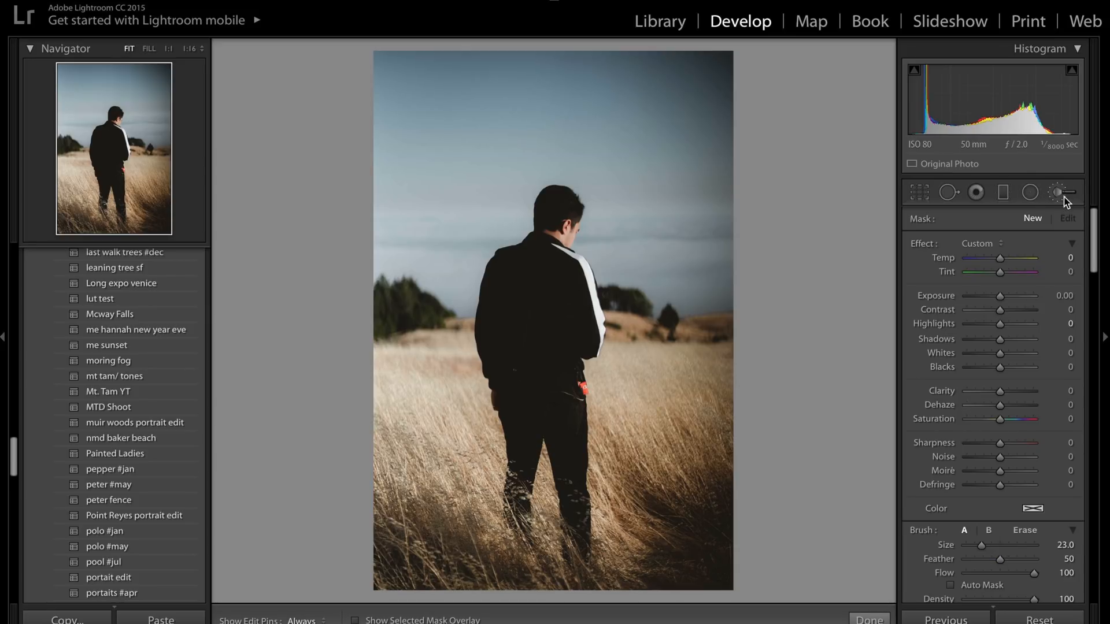
left_click(1063, 193)
Lift the lower shadow point of the RGB tone curve slightly and set Contrast to +14
scroll(976, 442, "down", 3)
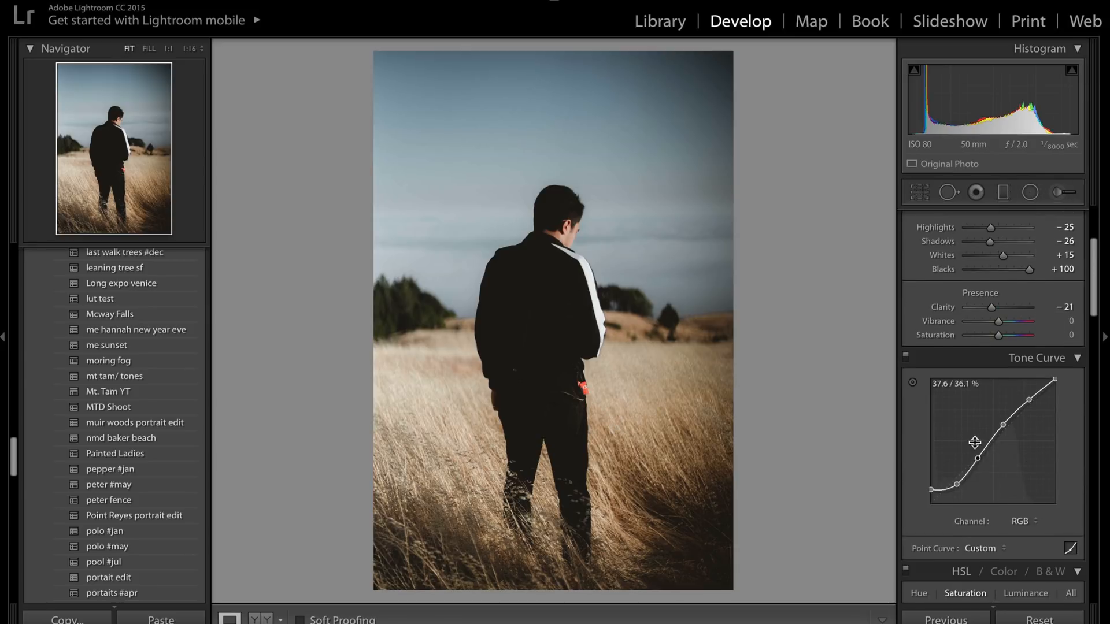
scroll(976, 443, "down", 1)
left_click_drag(955, 475, 958, 469)
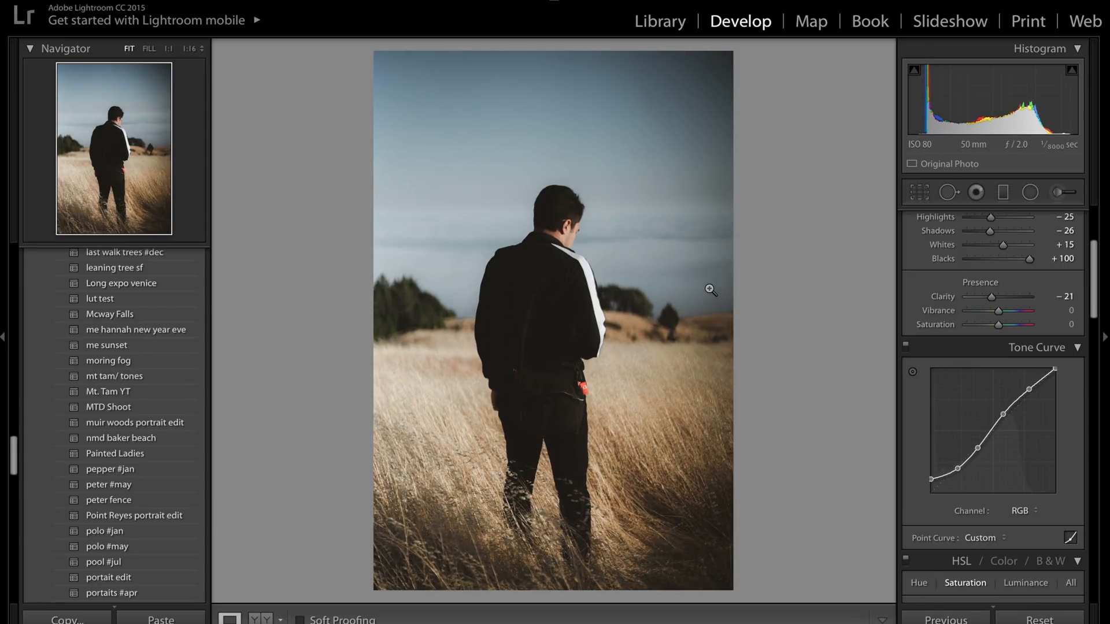
scroll(963, 338, "up", 6)
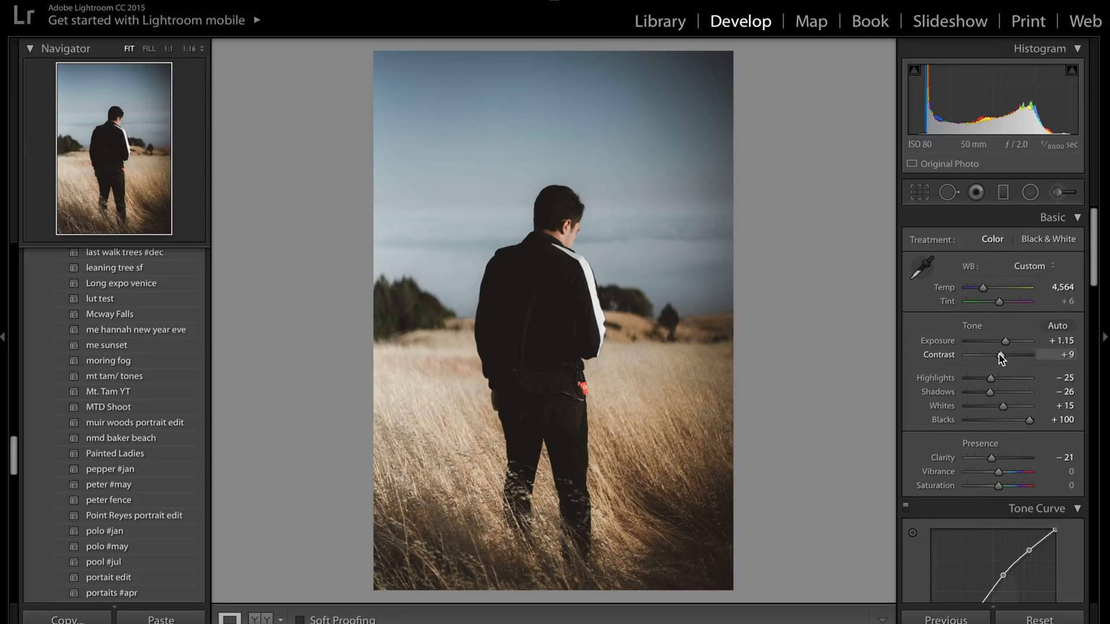
left_click_drag(999, 355, 1001, 355)
scroll(989, 341, "down", 15)
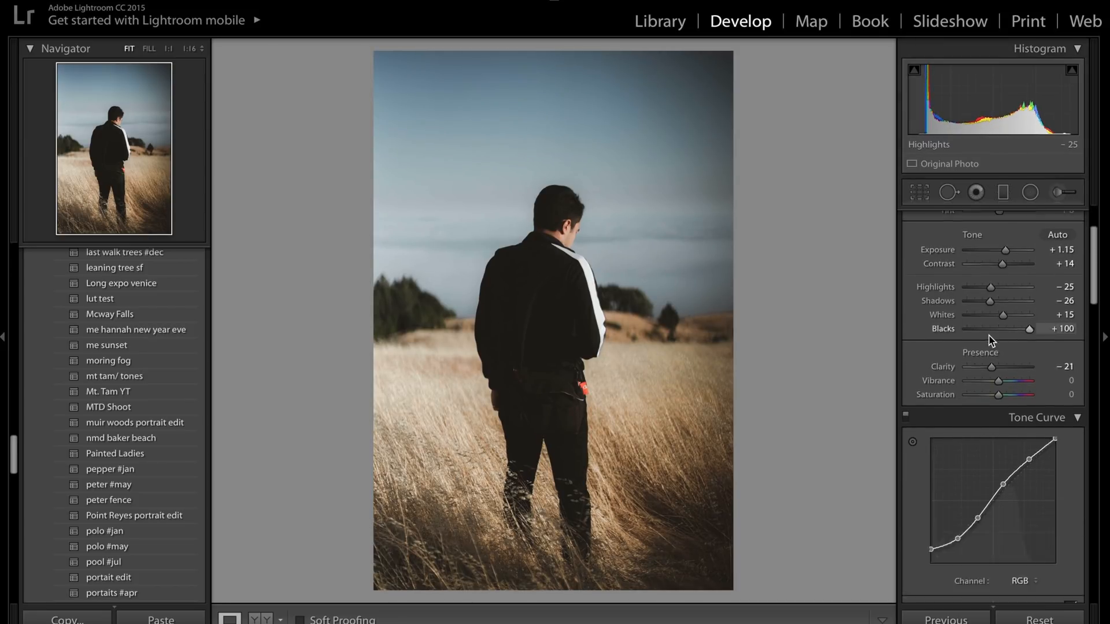
scroll(989, 340, "down", 3)
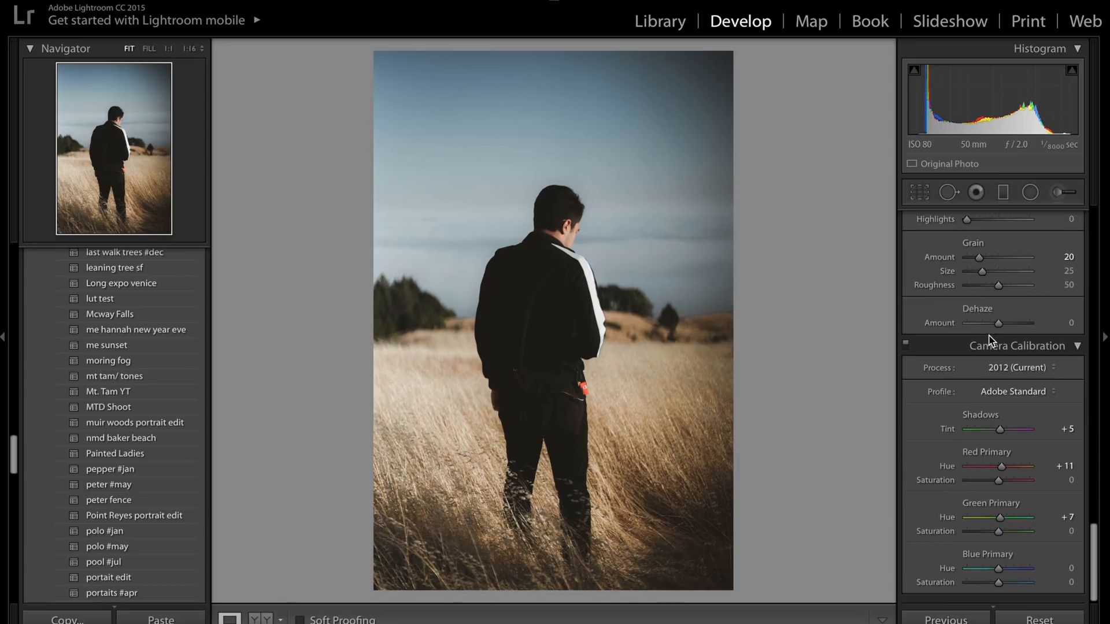
scroll(989, 340, "up", 20)
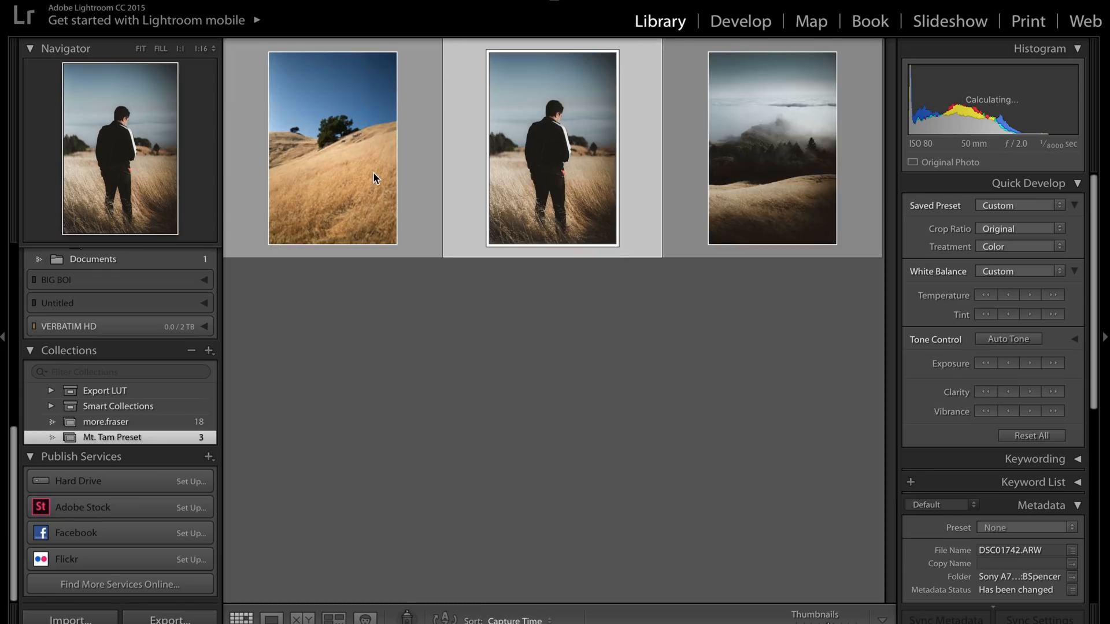
Open the photo of the tree on the golden hillside for developing and apply the Mt. Tam YT preset
left_click(373, 172)
key("d")
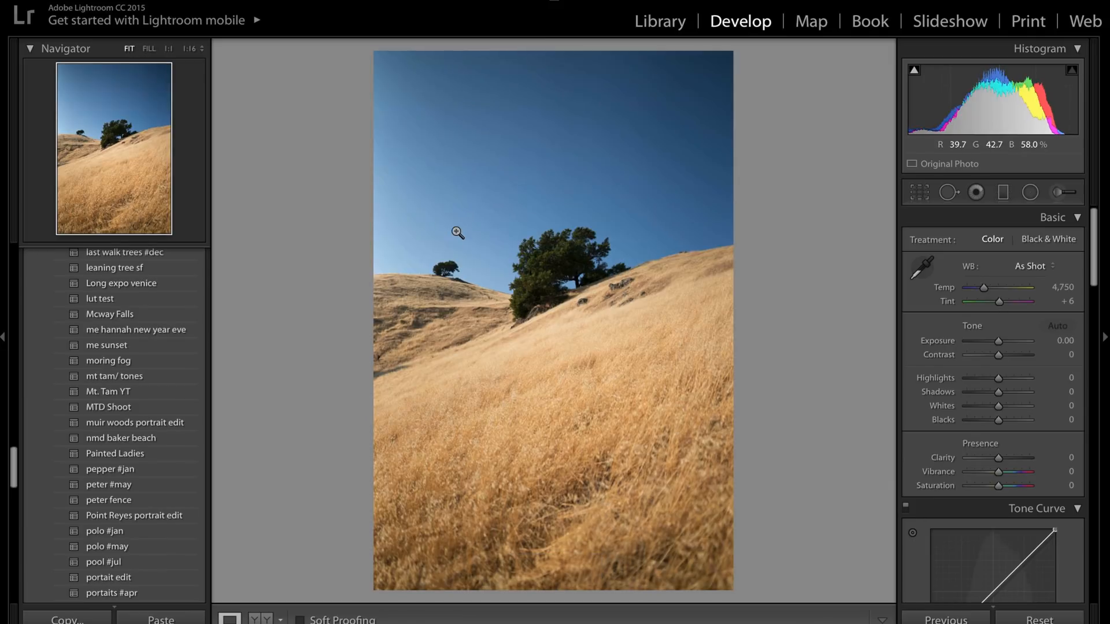
left_click(157, 391)
Inspect the tree and grass close up, and set Highlights to -32 and Shadows to -42
left_click(582, 280)
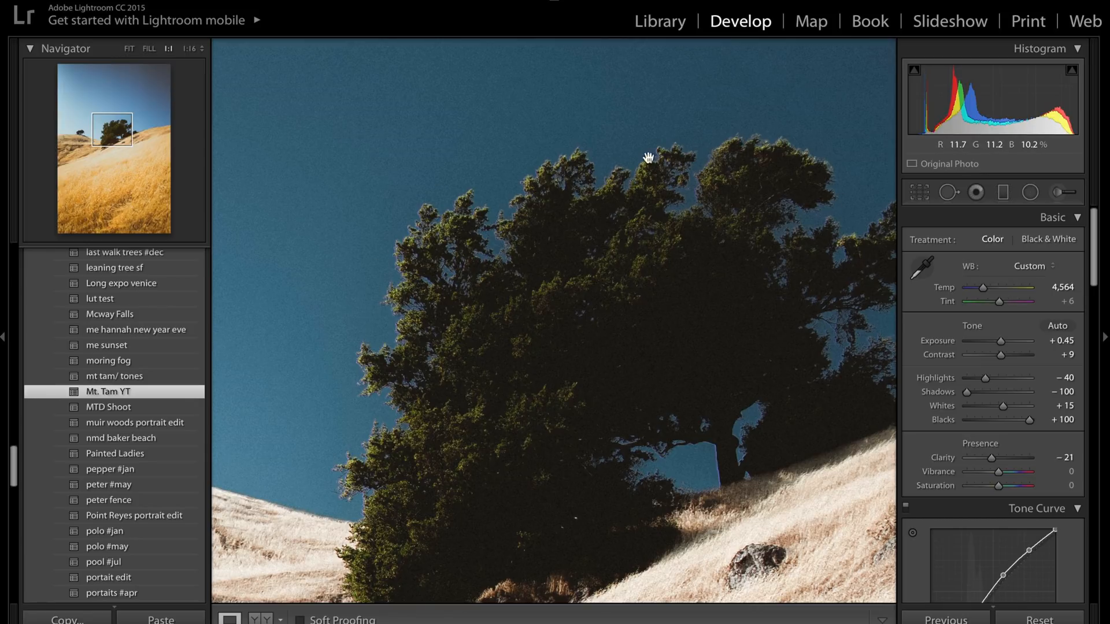
left_click(689, 183)
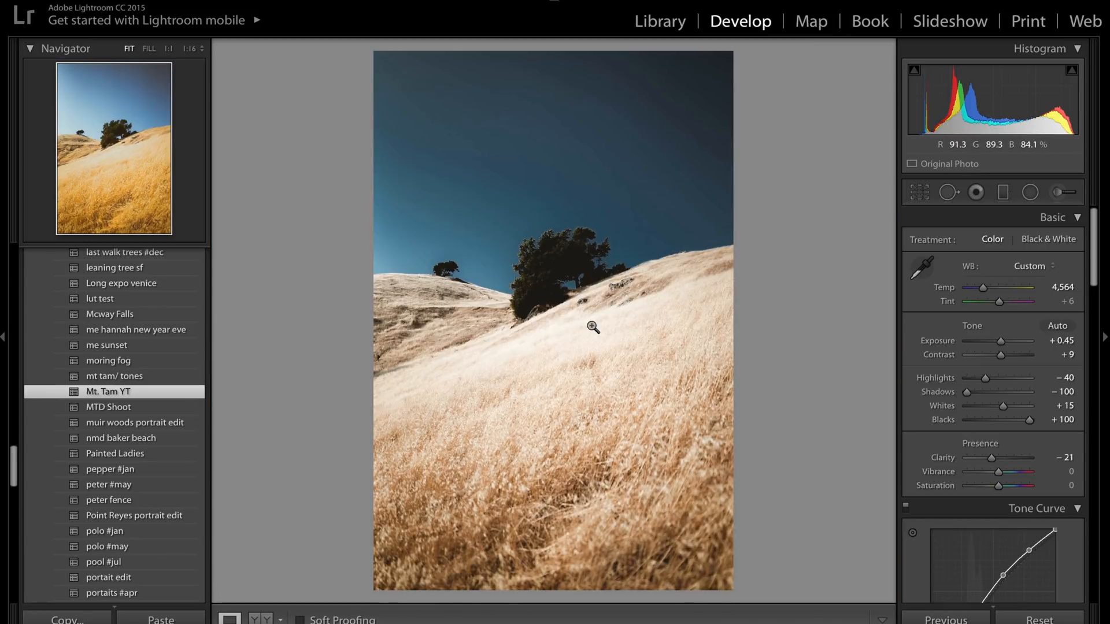
left_click(594, 304)
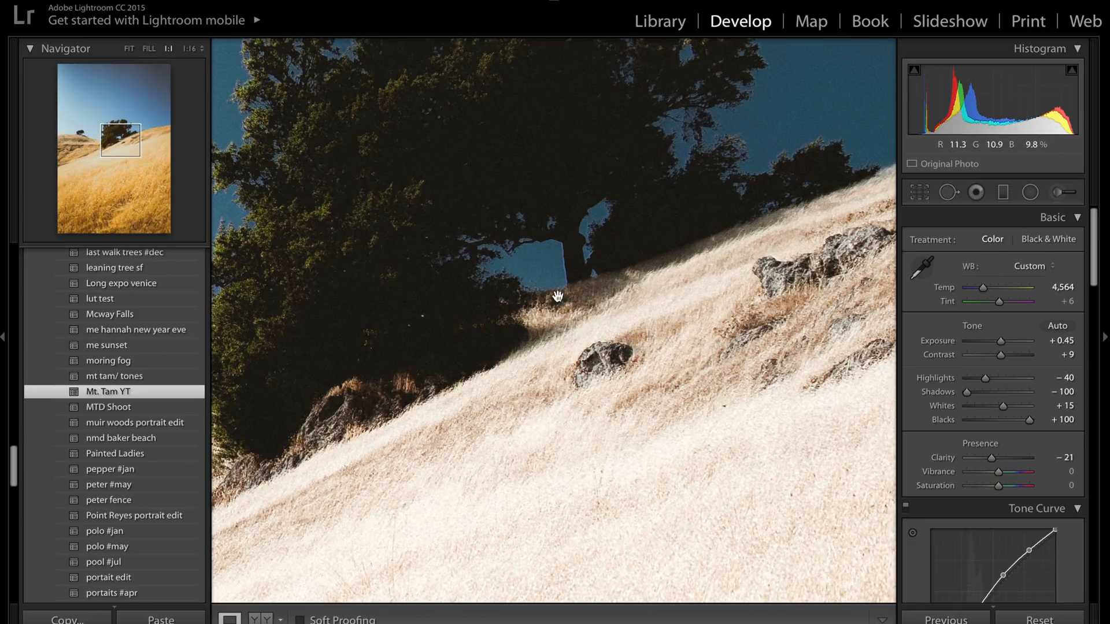
left_click(526, 256)
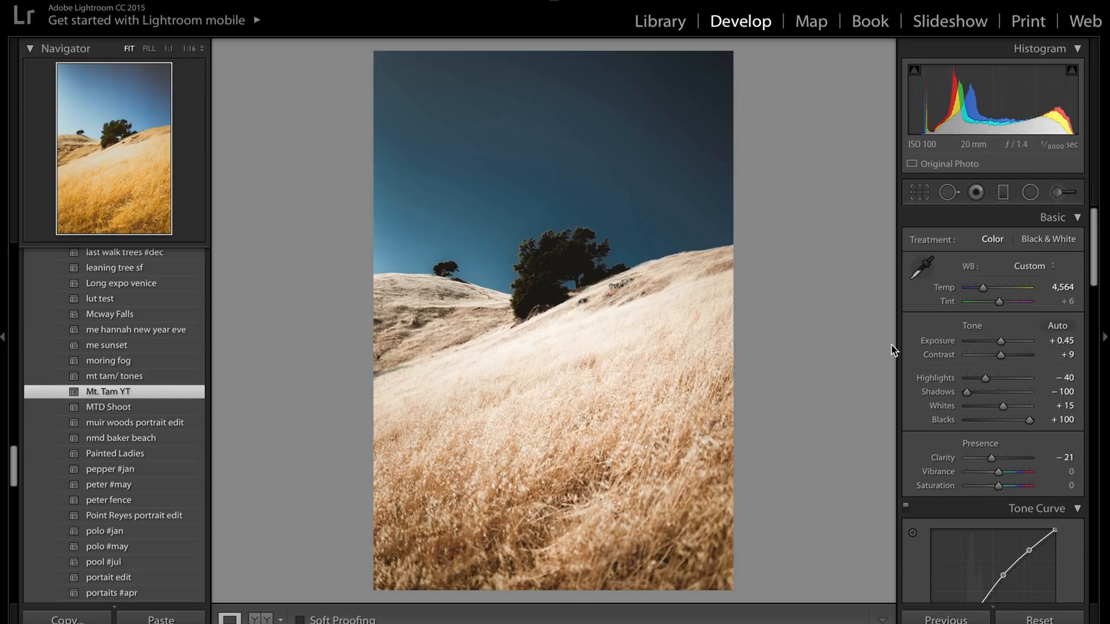
left_click_drag(985, 378, 987, 392)
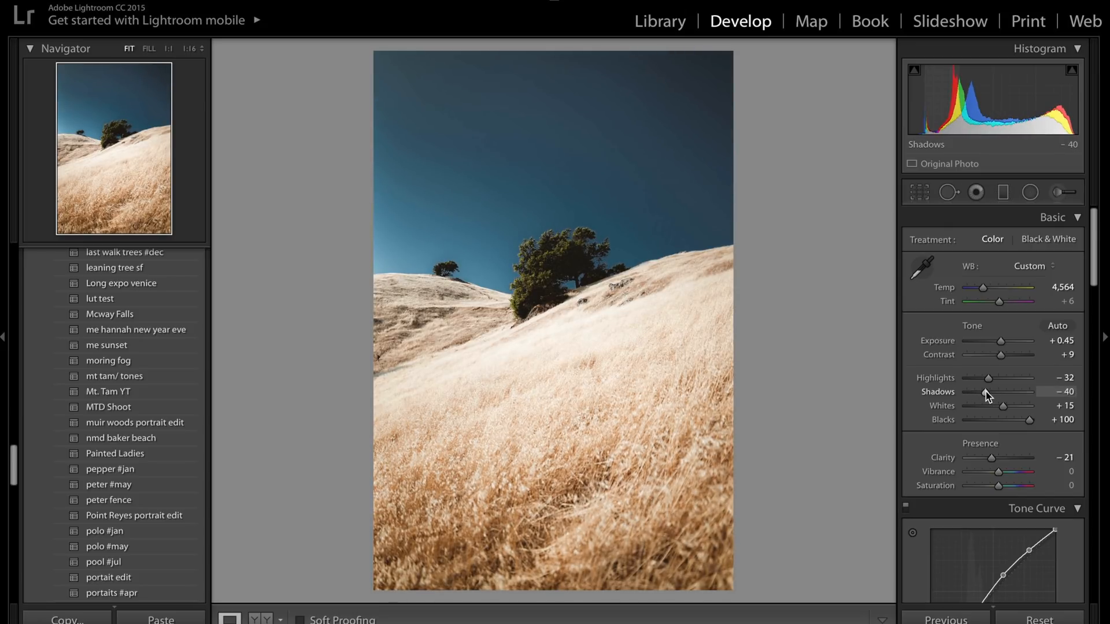
Lighten the sky by raising the HSL luminance of Blue, and set the Blue saturation to -65
scroll(985, 390, "down", 10)
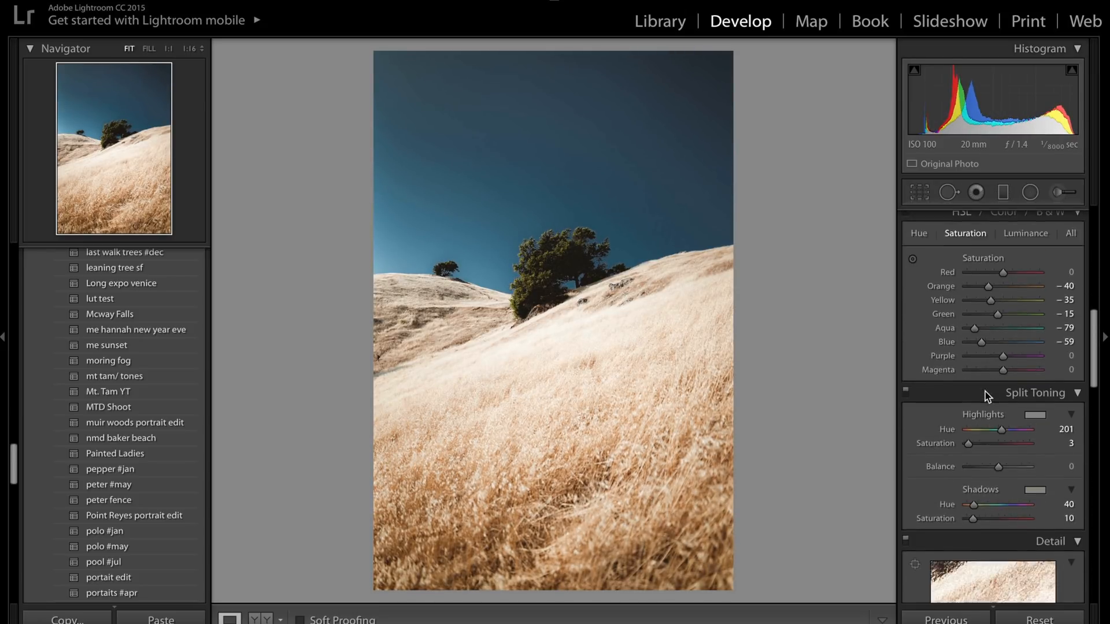
left_click(1026, 309)
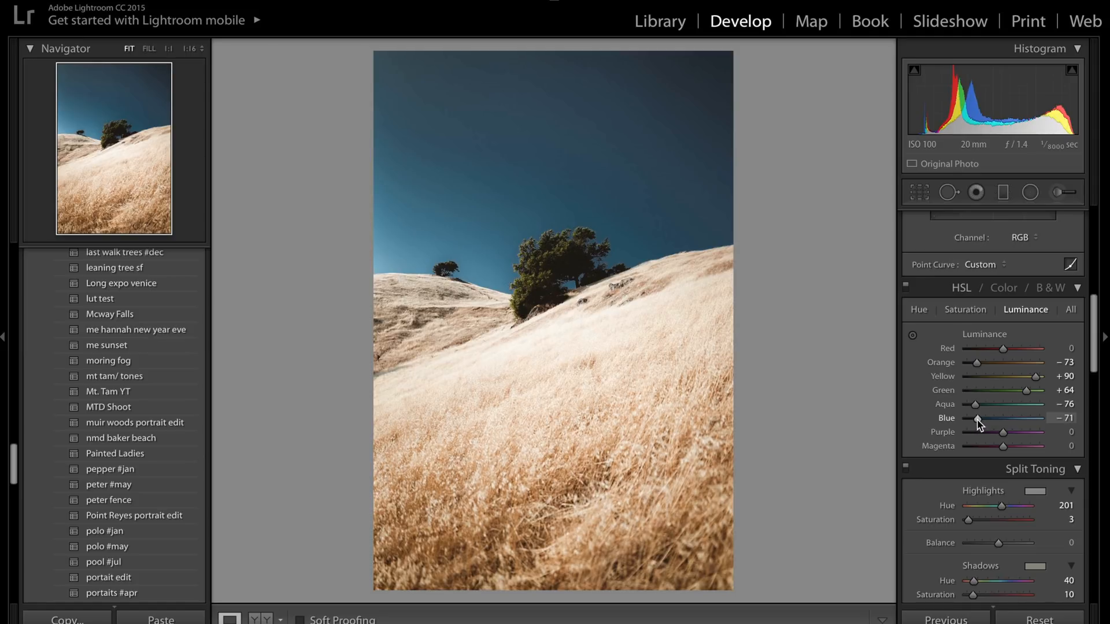
mouse_move(980, 419)
left_mouse_down()
mouse_move(1002, 421)
mouse_move(981, 422)
left_mouse_up()
left_click(964, 310)
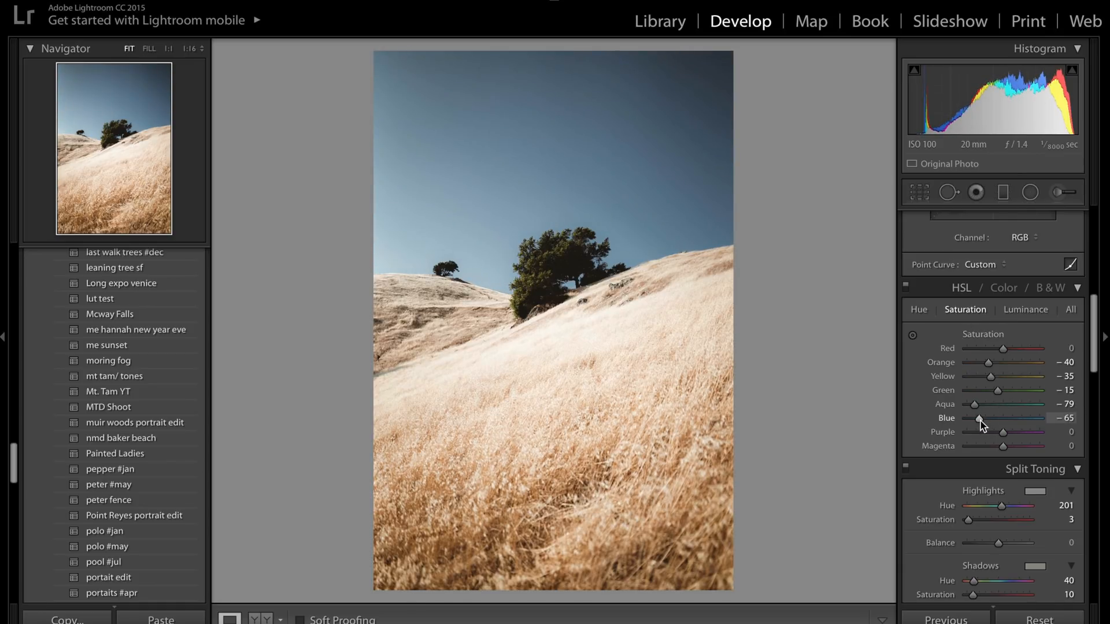
Paint an Adjustment Brush mask over the bright upper and middle grass of the foreground hill, with the mask overlay shown
scroll(981, 421, "up", 10)
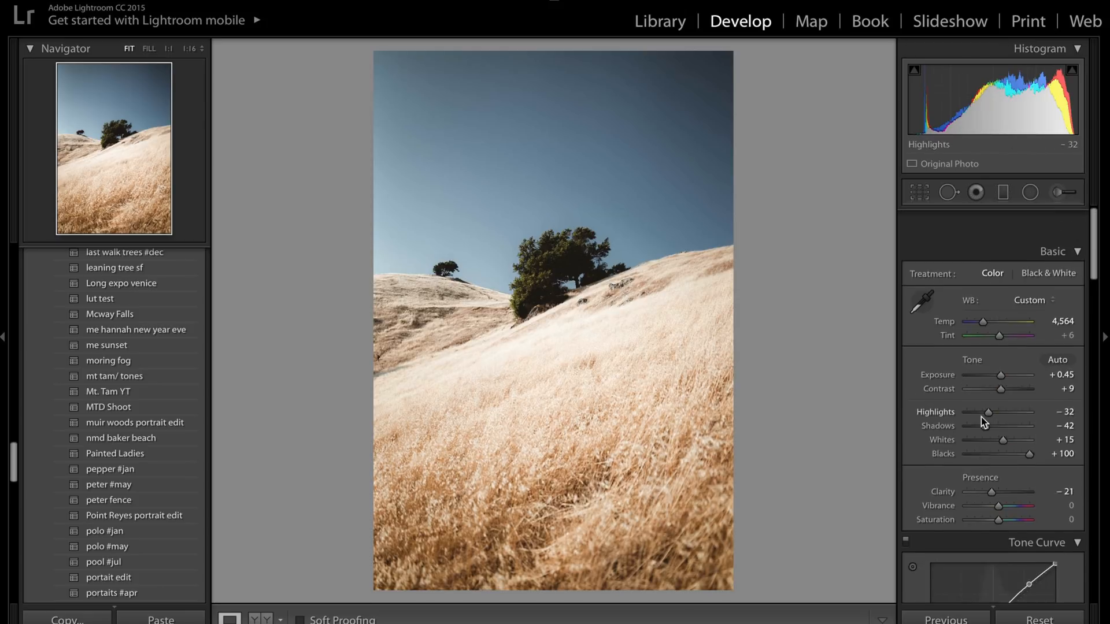
left_click(1059, 193)
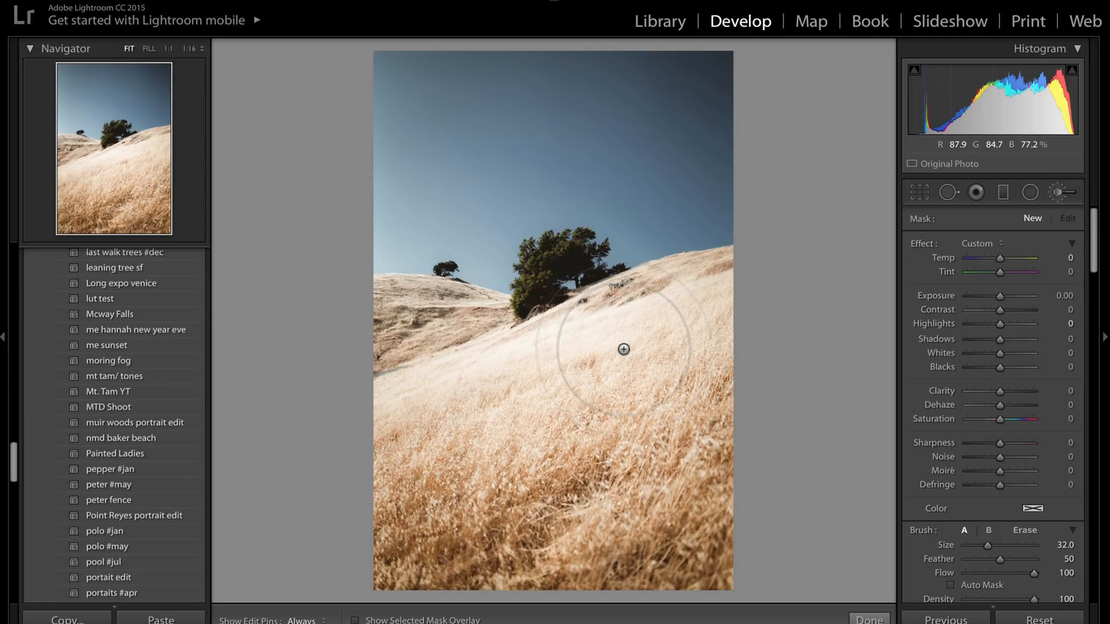
key("o")
key("h")
mouse_move(667, 349)
left_mouse_down()
mouse_move(563, 371)
mouse_move(410, 435)
left_mouse_up()
scroll(561, 445, "down", 5)
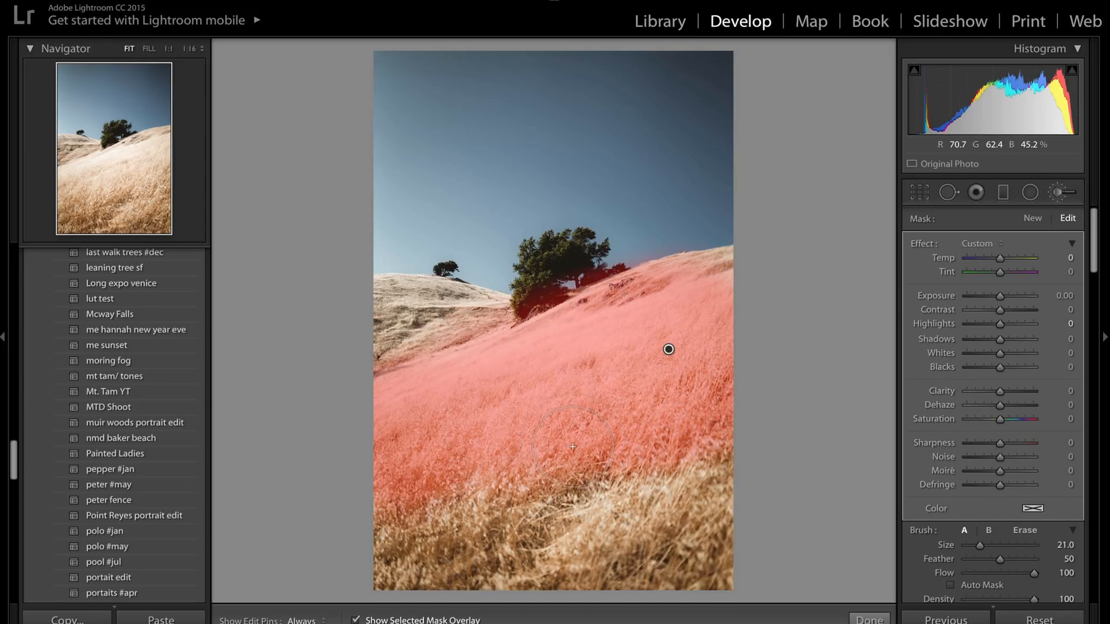
mouse_move(561, 445)
left_mouse_down()
mouse_move(720, 415)
mouse_move(712, 354)
mouse_move(724, 313)
left_mouse_up()
left_click_drag(625, 346, 599, 354)
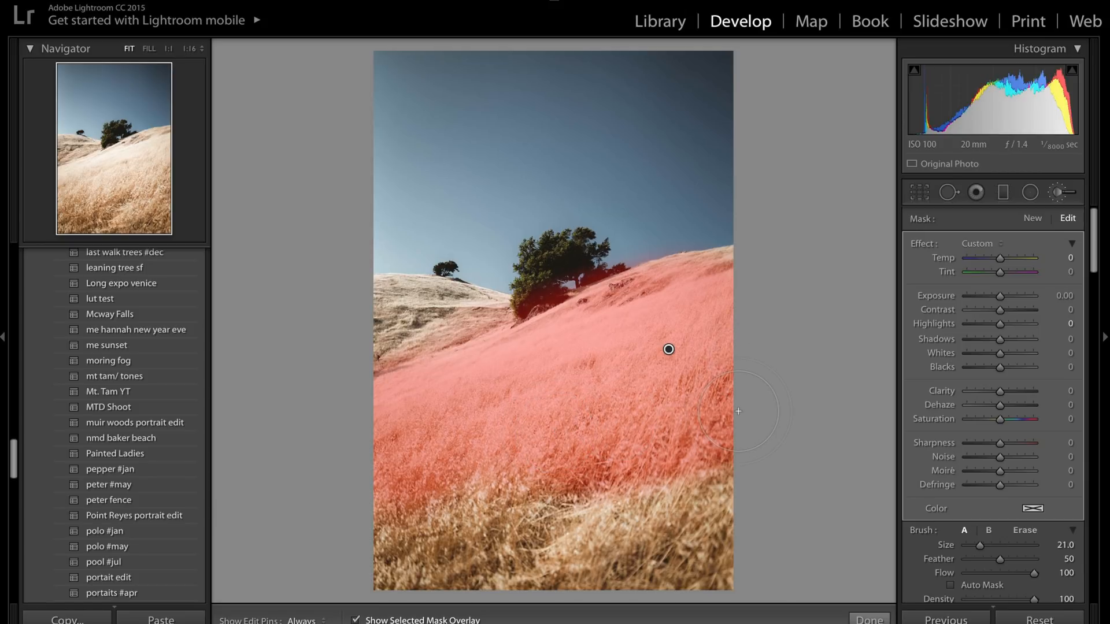
Hide the mask overlay and darken the brushed grass with Highlights -100 and Exposure -0.55
key("o")
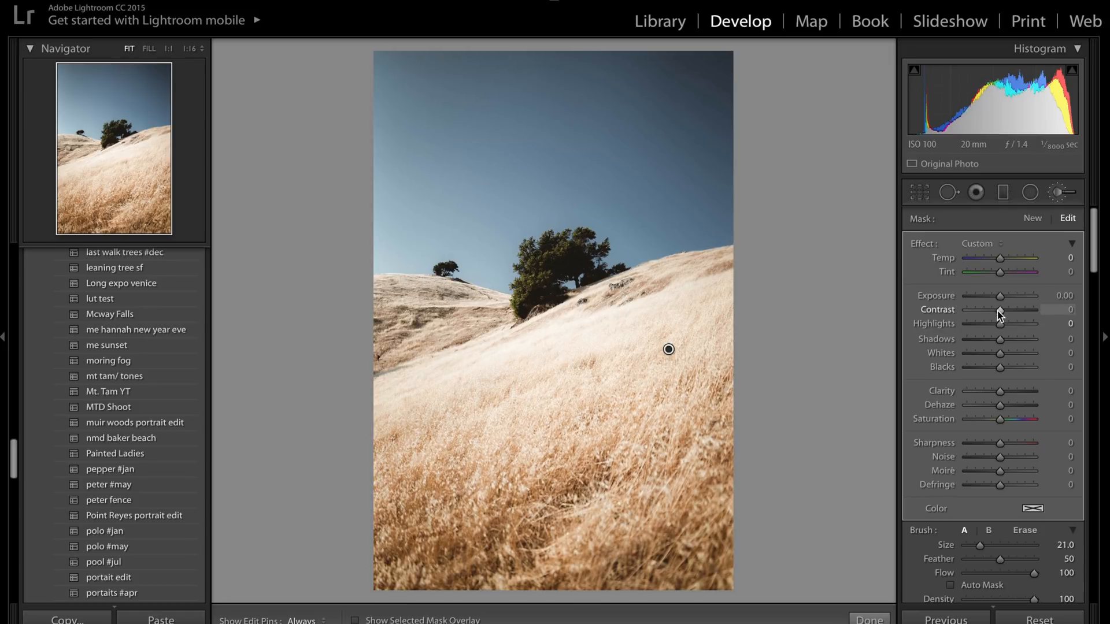
left_click_drag(1001, 324, 958, 324)
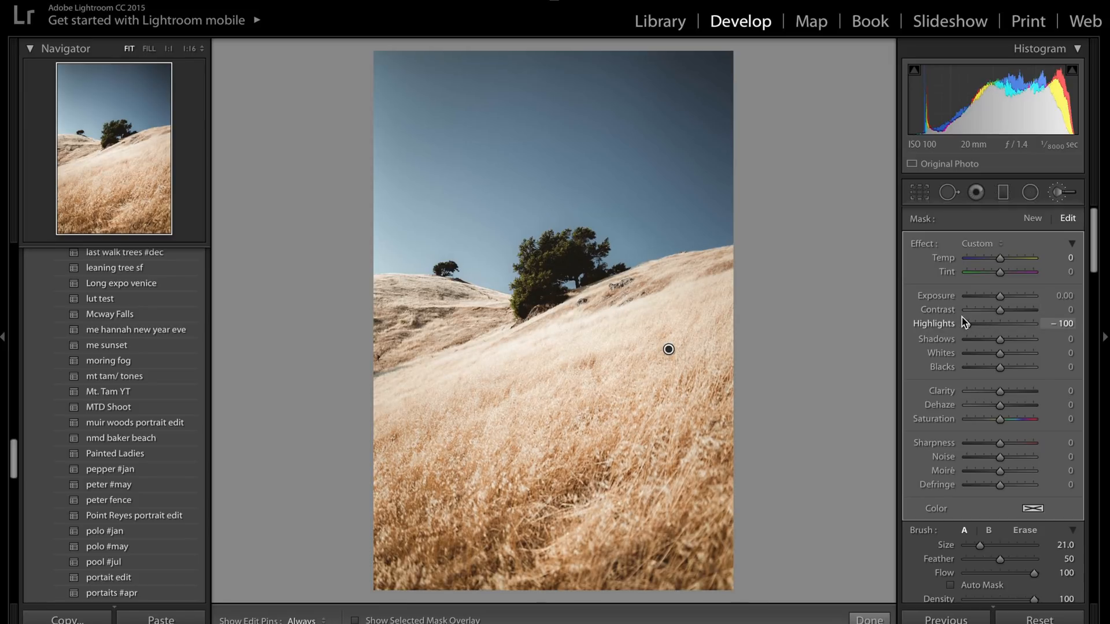
left_click_drag(1014, 300, 993, 300)
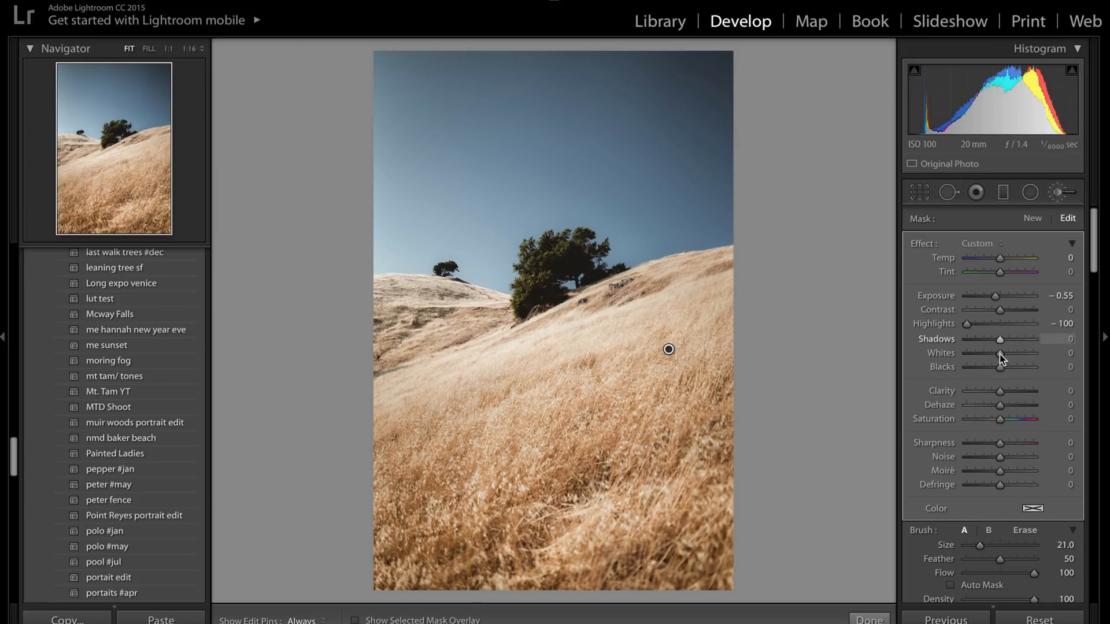
left_click(870, 618)
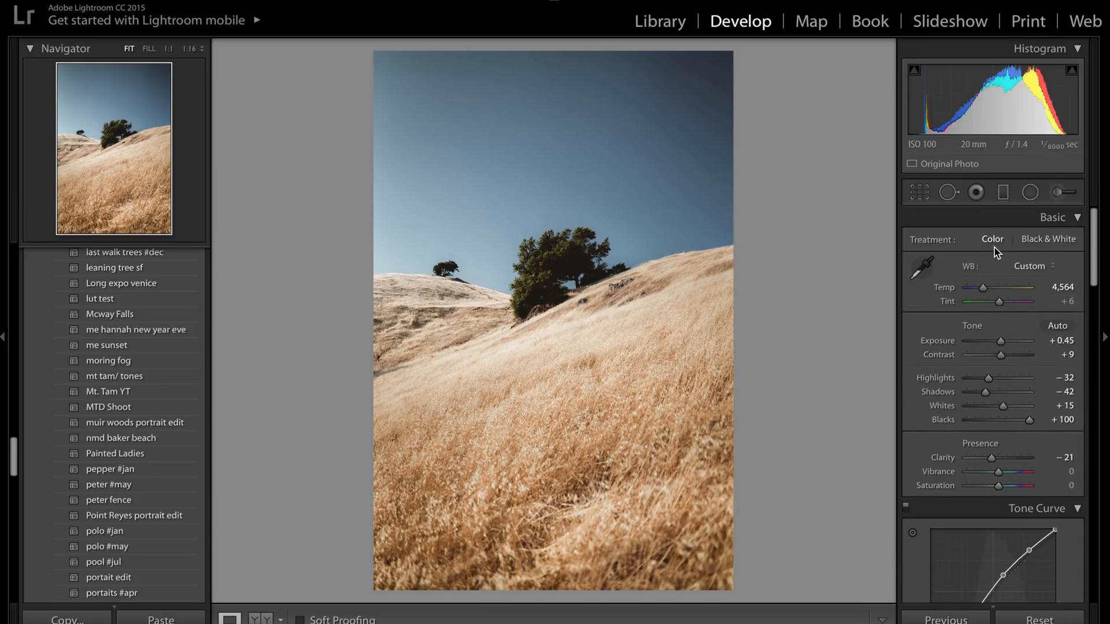
Add a Graduated Filter from the lower grass up to the tree, angled along the slope, and lower its exposure
left_click(1006, 197)
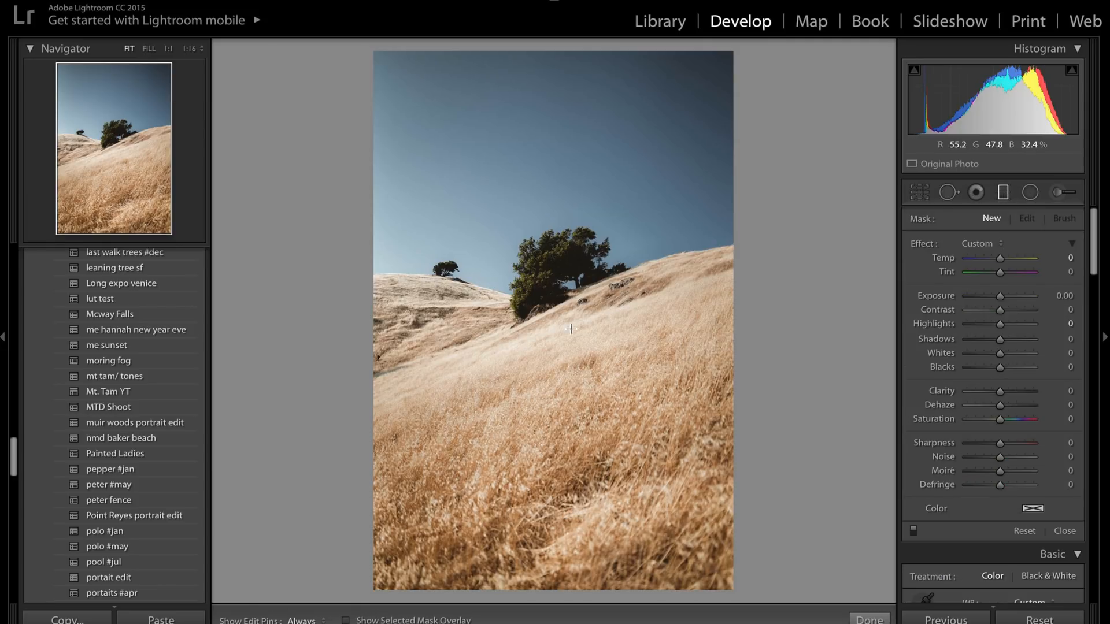
left_click_drag(611, 479, 529, 271)
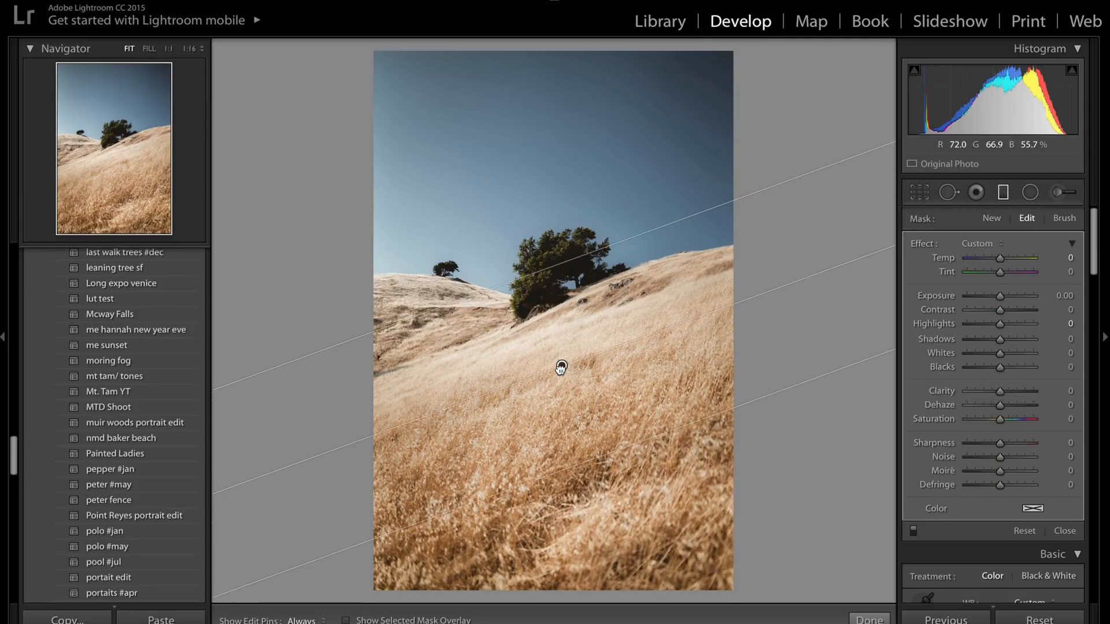
left_click_drag(999, 296, 986, 299)
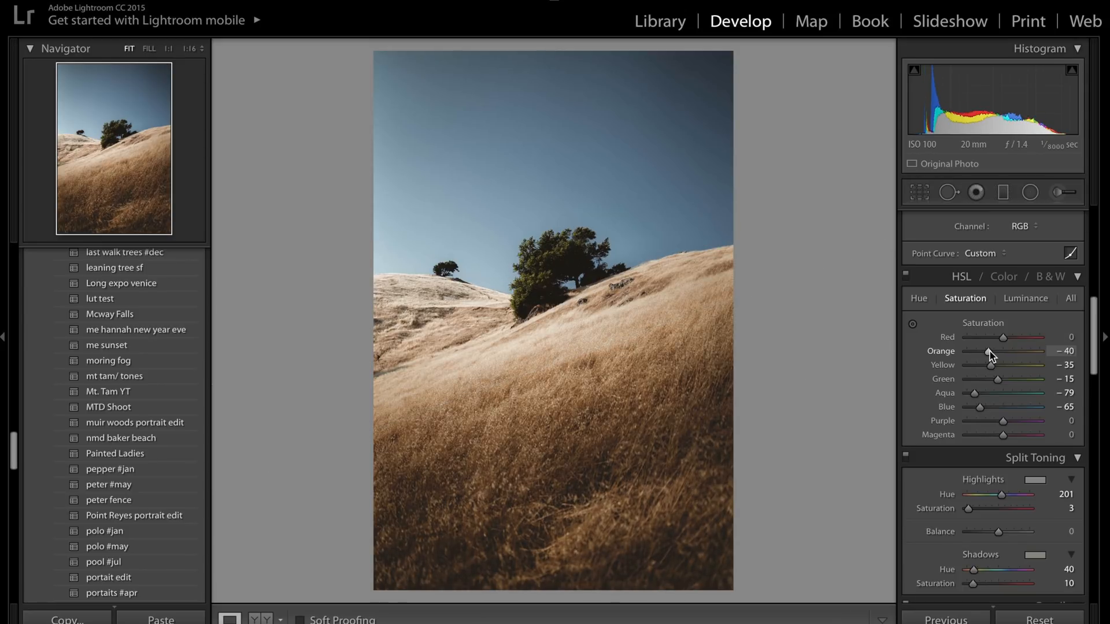
Mute the grass by setting the HSL saturation of Orange to -67, and compare the photo with its unedited version
left_click_drag(990, 354, 980, 353)
key("backslash")
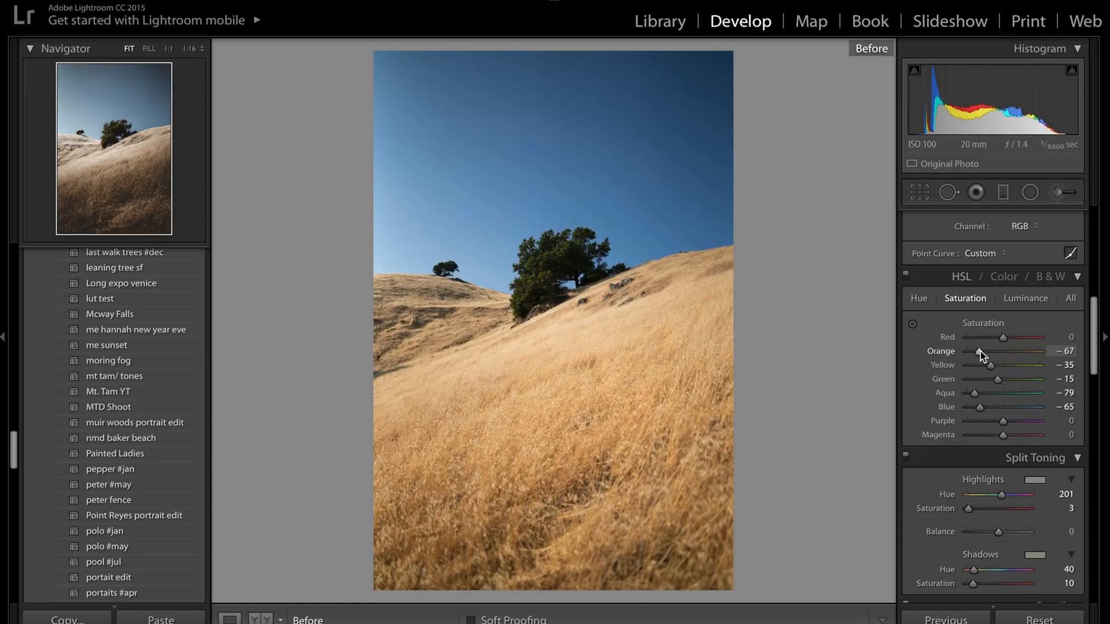
key("backslash")
key("backslash")
key("backslash")
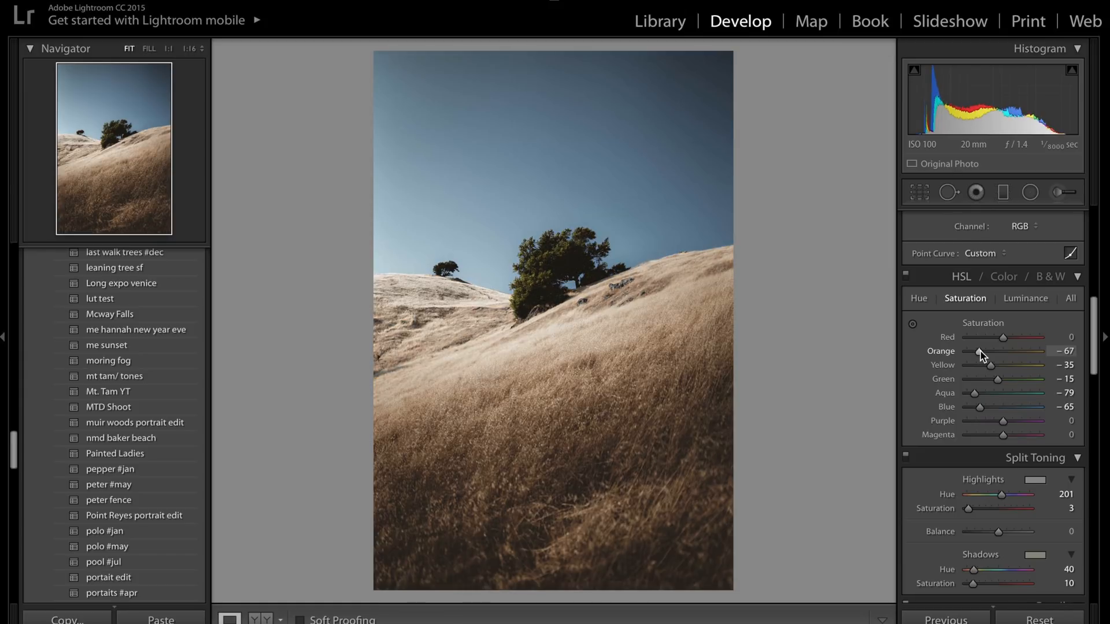
Reduce the hillside photo's post-crop vignette by setting its Amount to -2
scroll(1017, 399, "down", 10)
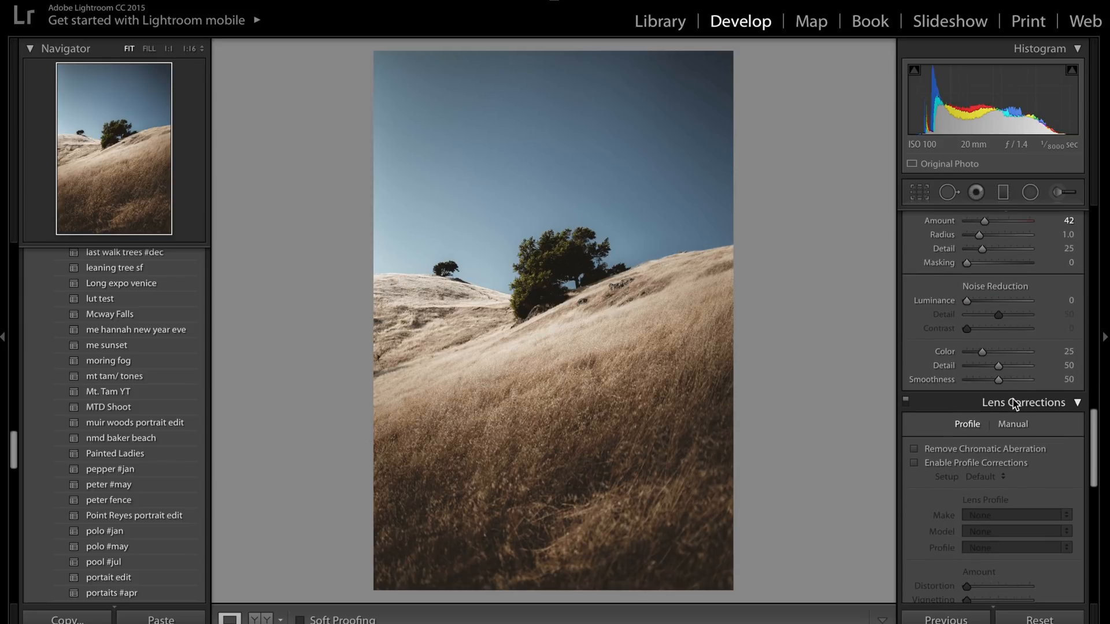
scroll(1009, 416, "down", 5)
scroll(1004, 427, "up", 5)
scroll(1005, 426, "down", 10)
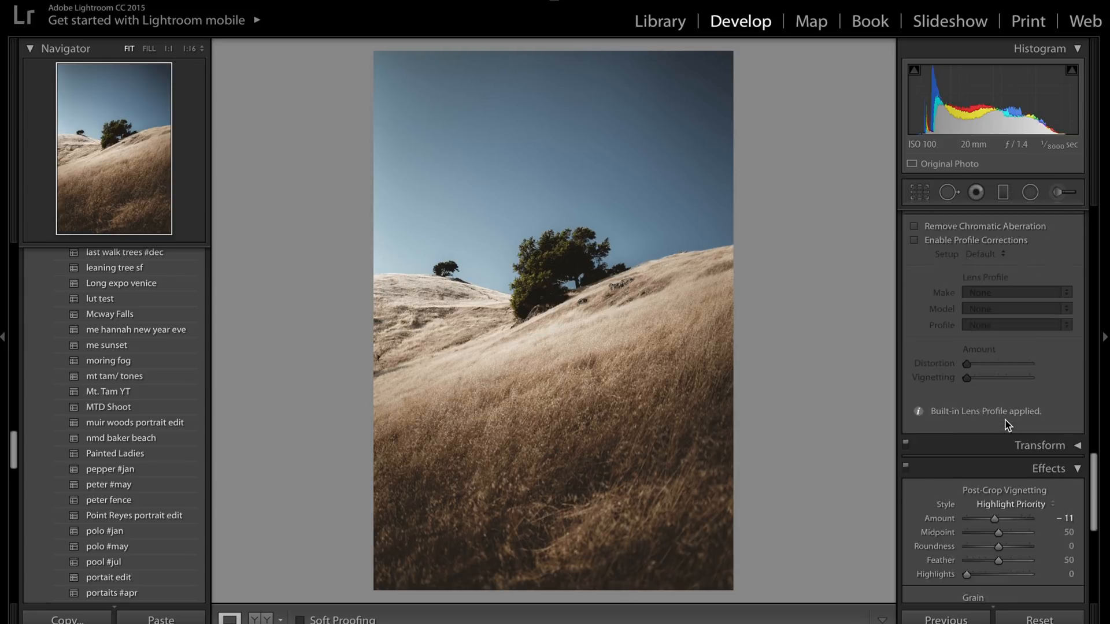
scroll(994, 331, "up", 1)
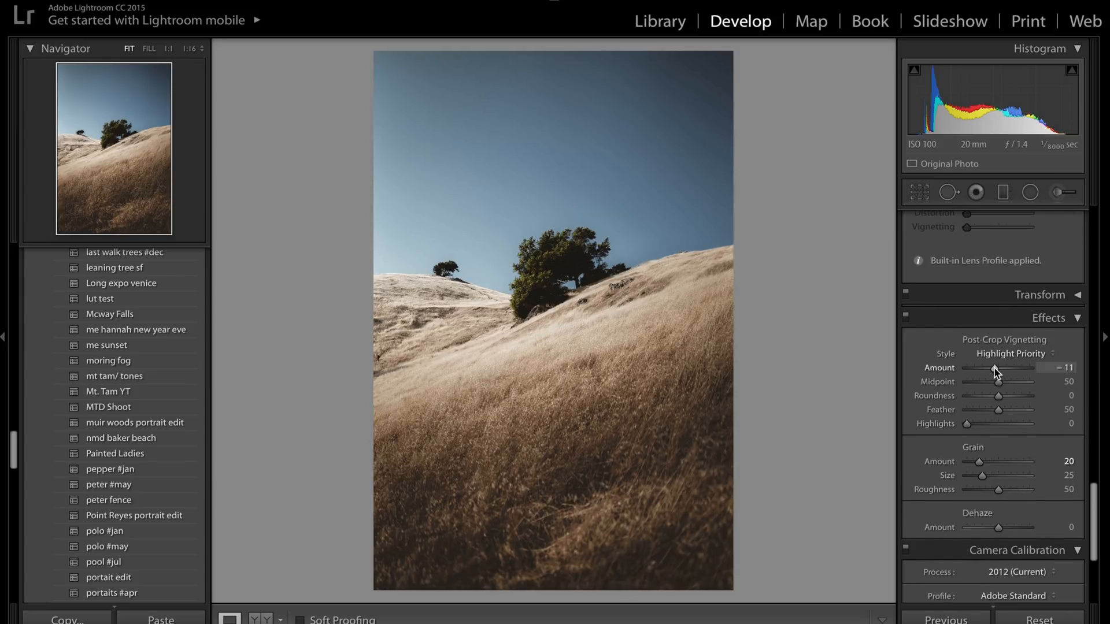
left_click_drag(995, 369, 997, 368)
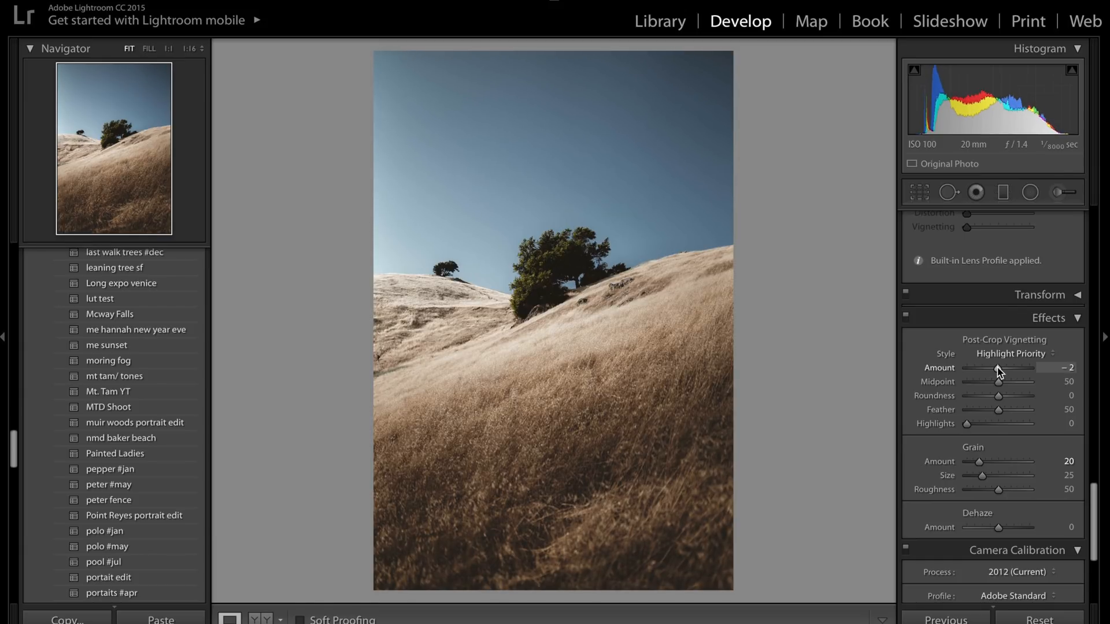
Set the HSL saturation of Green to -5 and try a higher Green luminance for the trees
scroll(994, 370, "up", 10)
scroll(1006, 405, "down", 6)
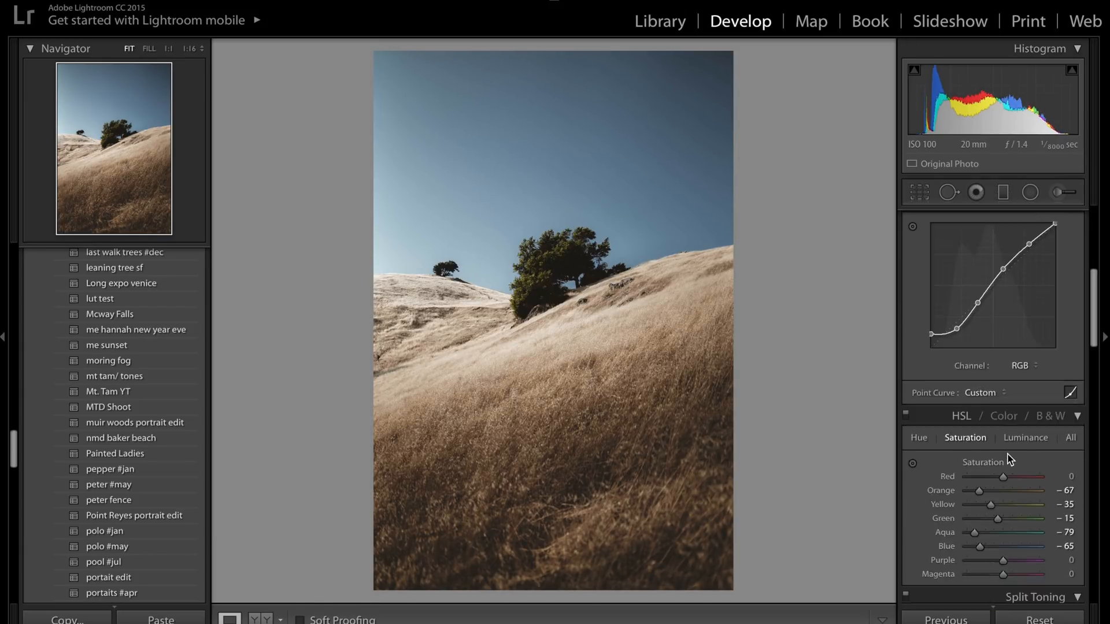
scroll(1009, 459, "down", 3)
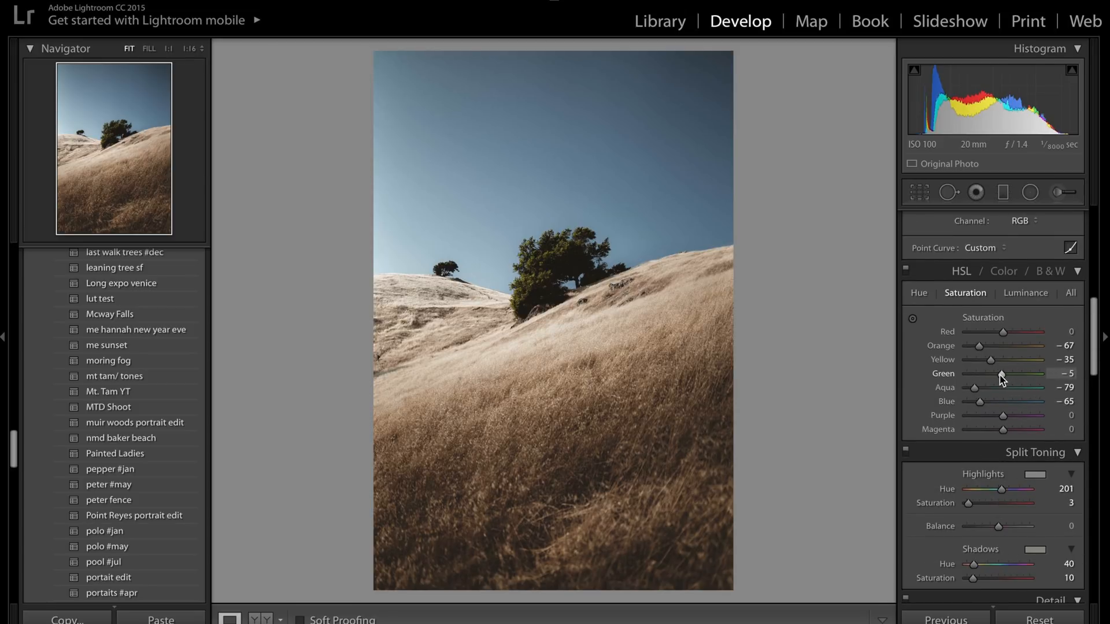
left_click(1026, 293)
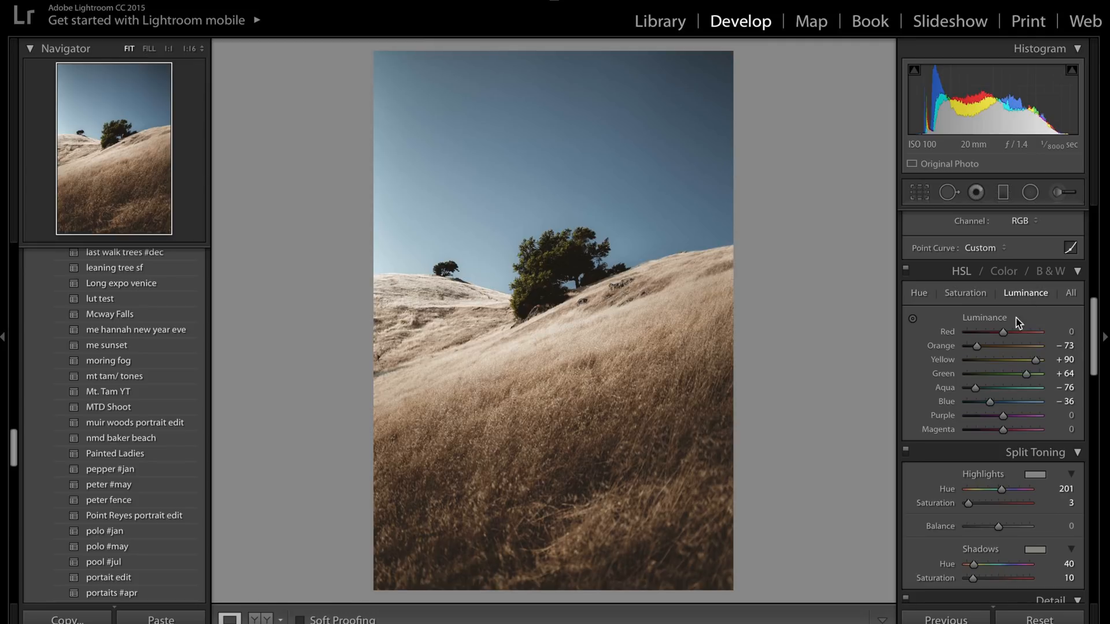
left_click_drag(1029, 373, 1058, 377)
scroll(1020, 376, "up", 8)
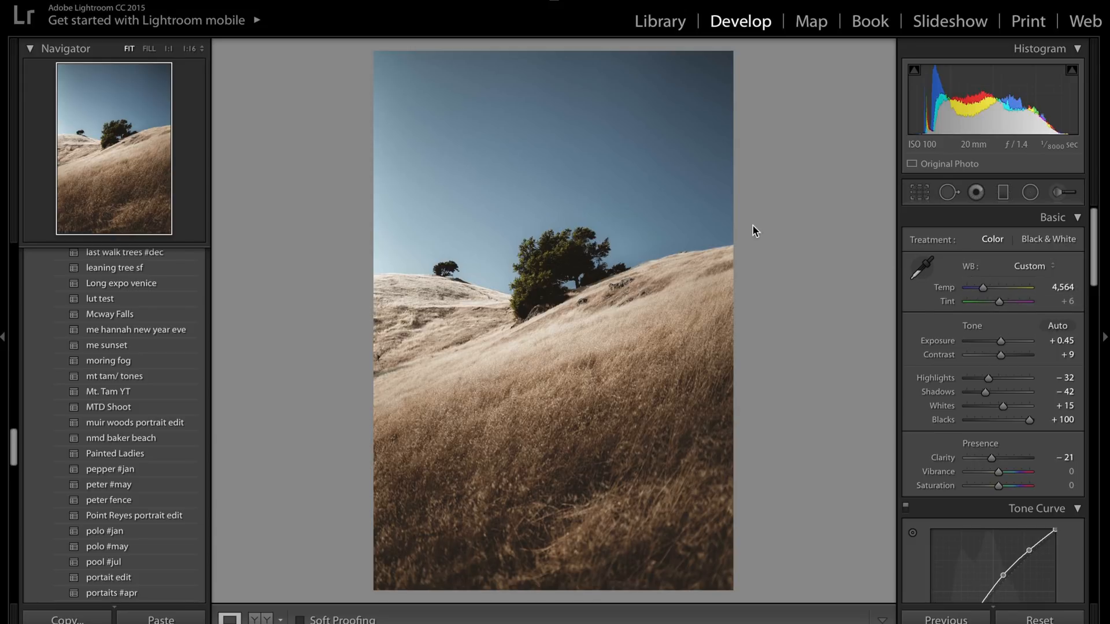
Compare the hillside photo with the other two in the Library grid, and reopen it in Develop
key("g")
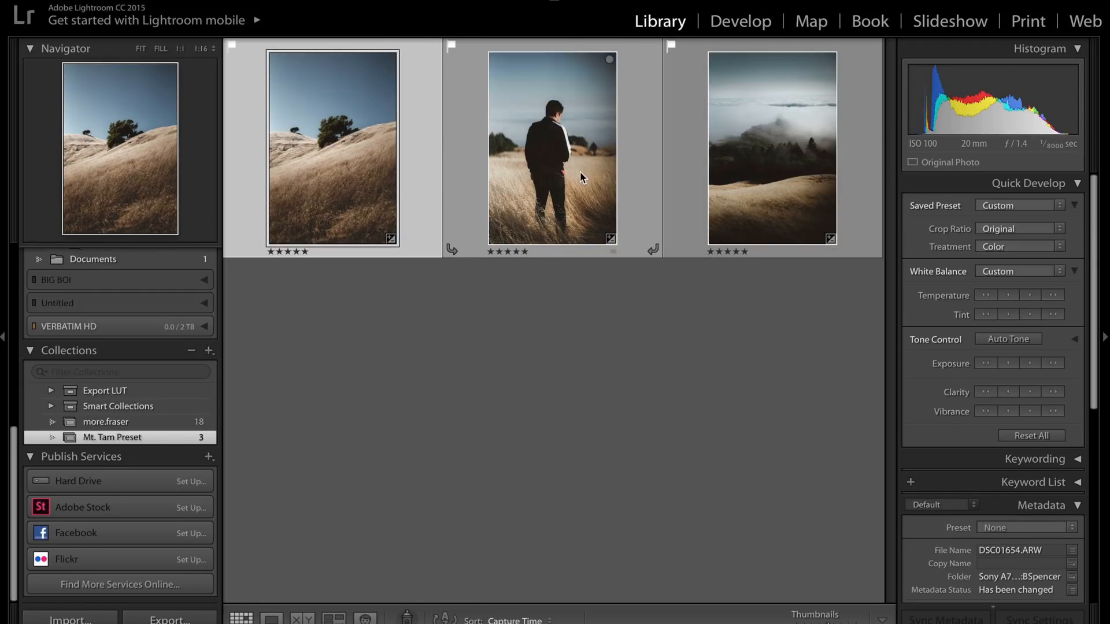
double_click(376, 155)
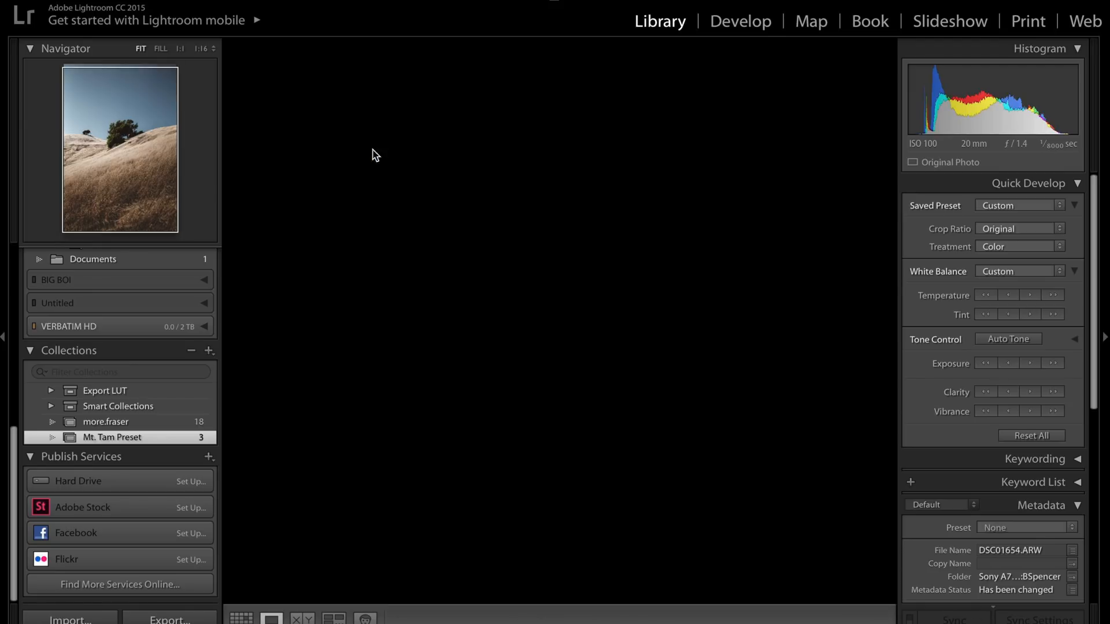
left_click(744, 21)
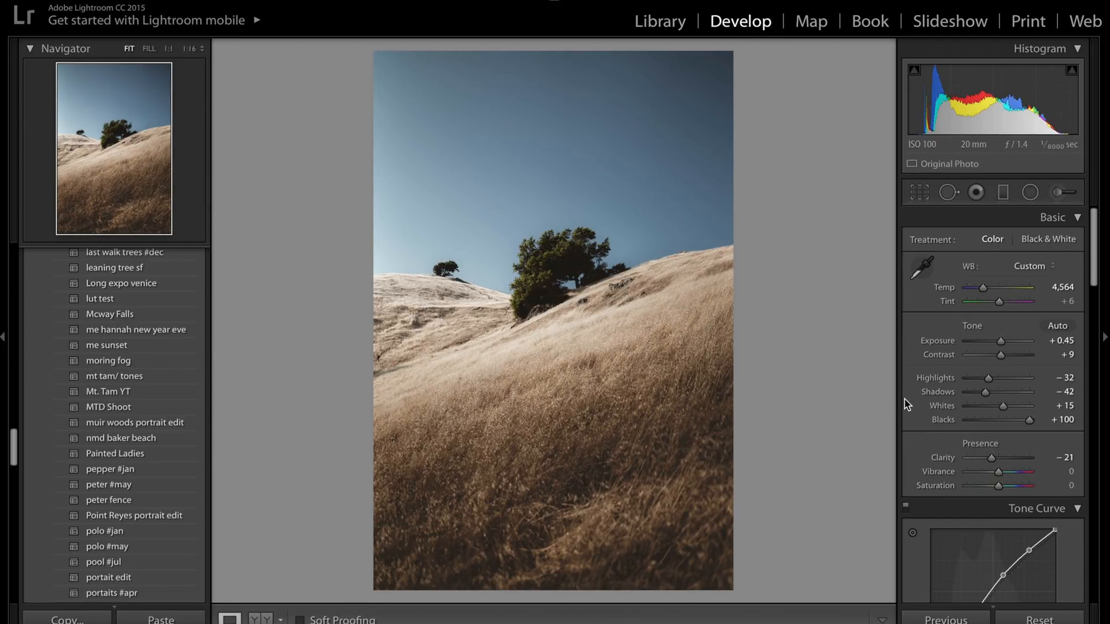
Shift the grass color by setting the HSL hue of Yellow to +11 and raising the Orange hue slightly
scroll(983, 399, "down", 10)
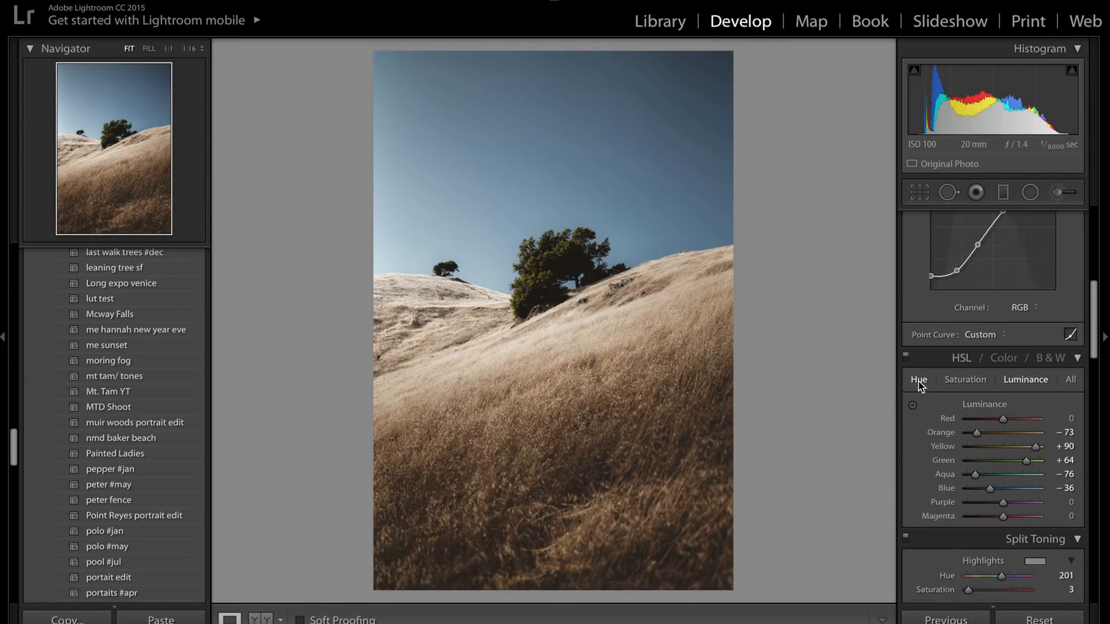
left_click(919, 381)
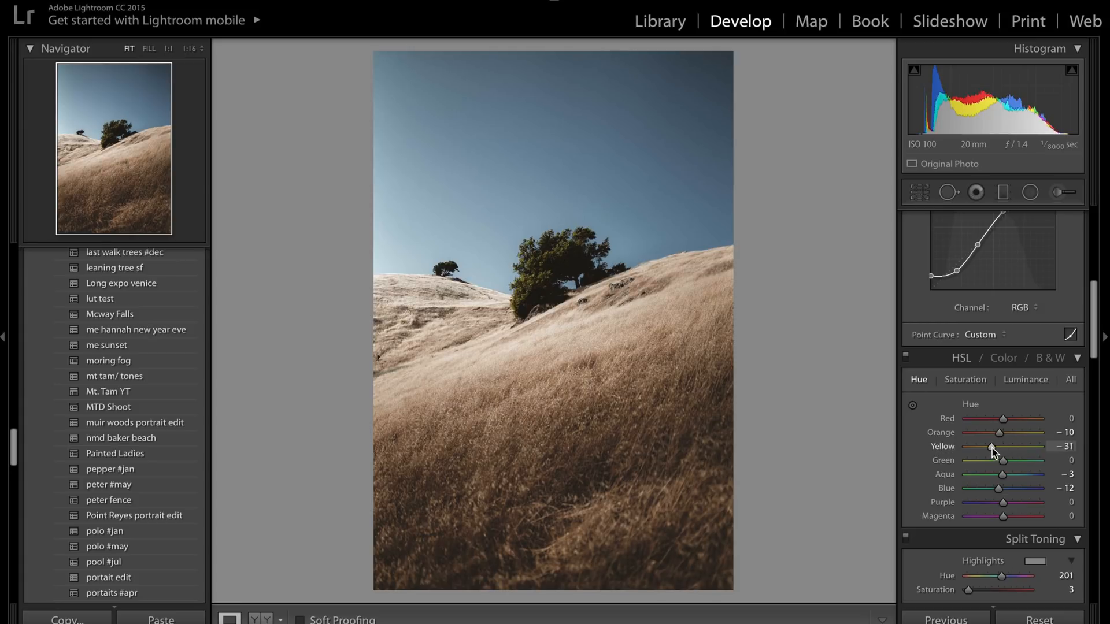
mouse_move(992, 449)
left_mouse_down()
mouse_move(1016, 449)
mouse_move(992, 449)
left_mouse_up()
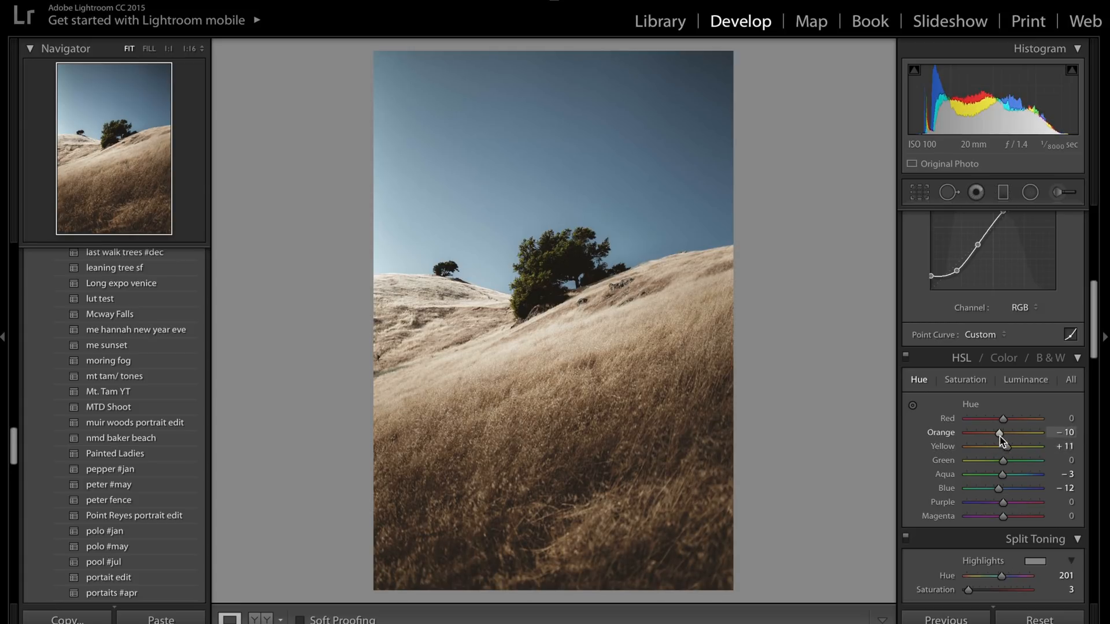
left_click_drag(1004, 436, 1006, 437)
Check the hillside photo beside the others in the Library grid, and step through the photos one by one
left_click(653, 21)
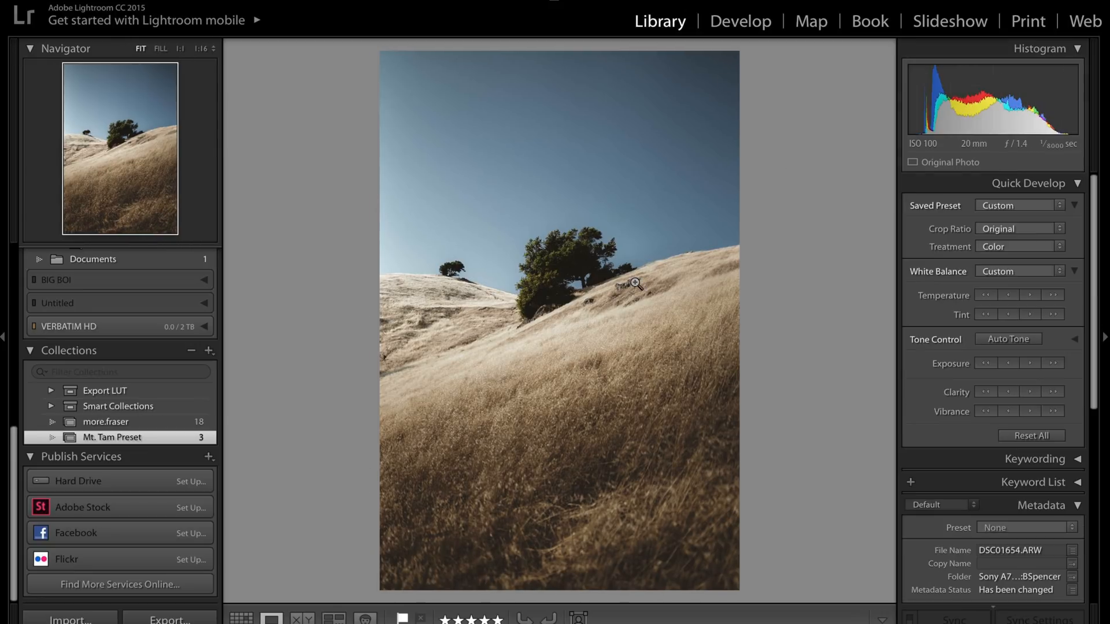
key("g")
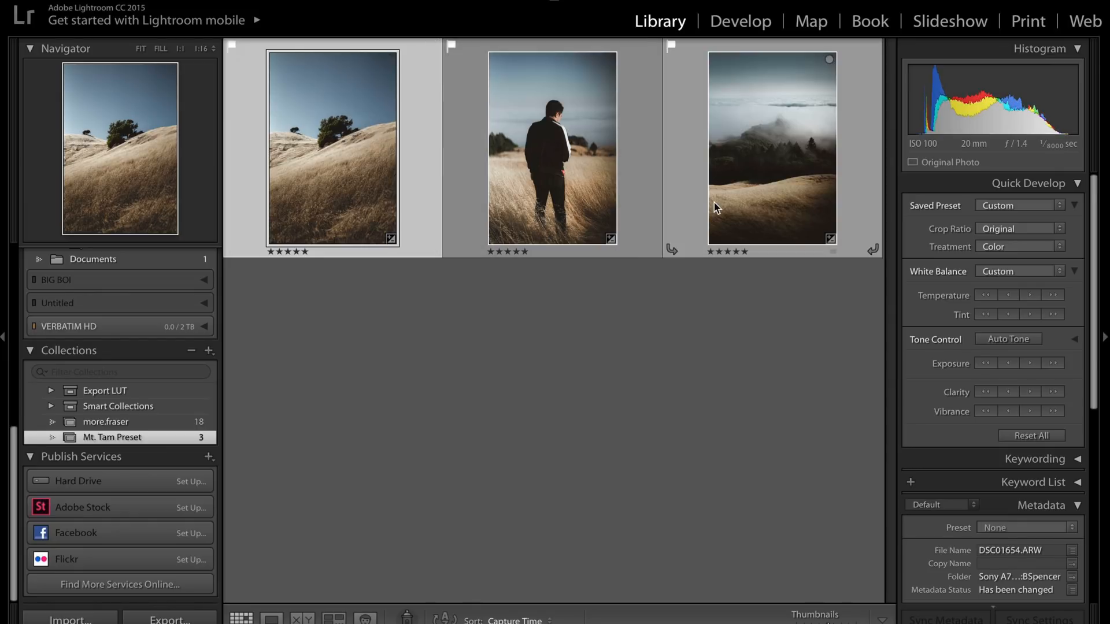
double_click(346, 188)
key("Right")
key("Right")
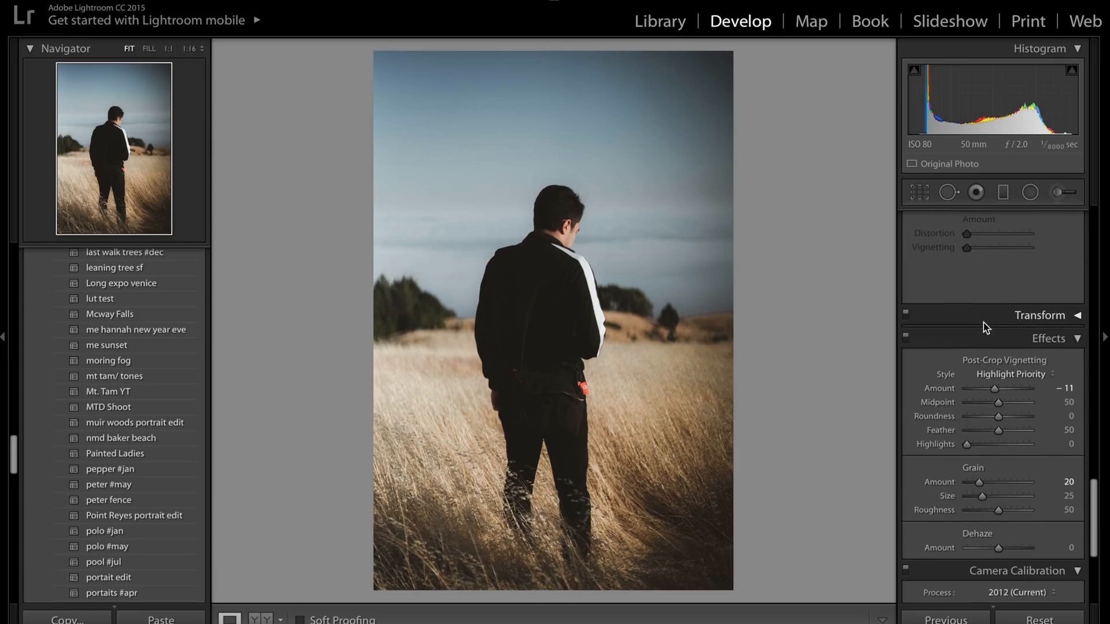
Remove the portrait's vignette by setting the Post-Crop Vignetting Amount to 0, and return to the Library grid
left_click_drag(994, 391, 998, 392)
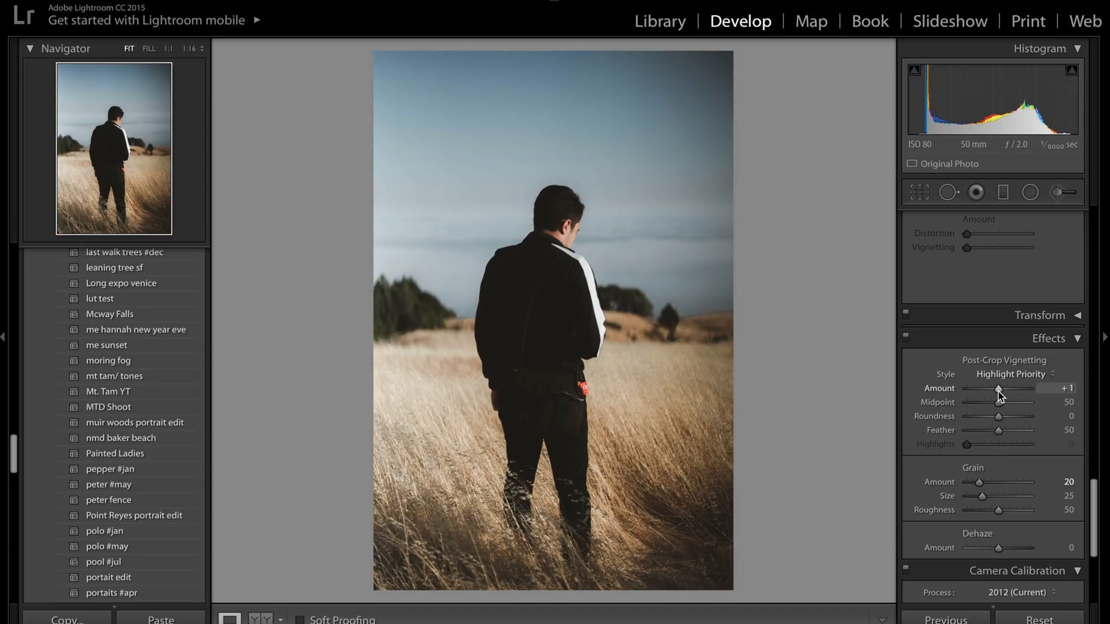
left_click_drag(998, 391, 998, 392)
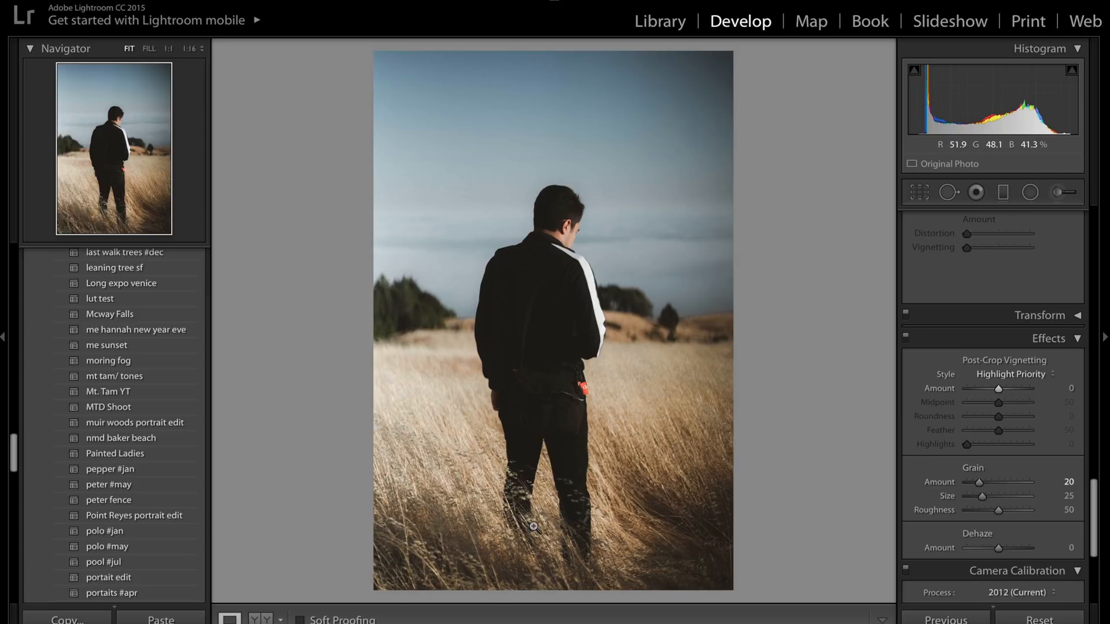
left_click(661, 21)
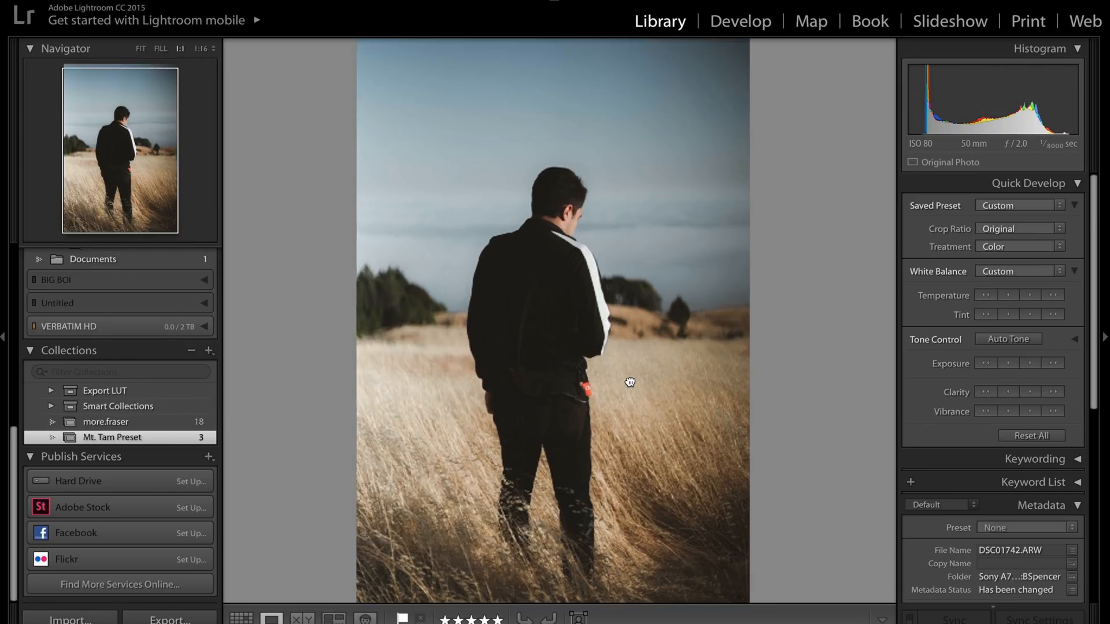
key("g")
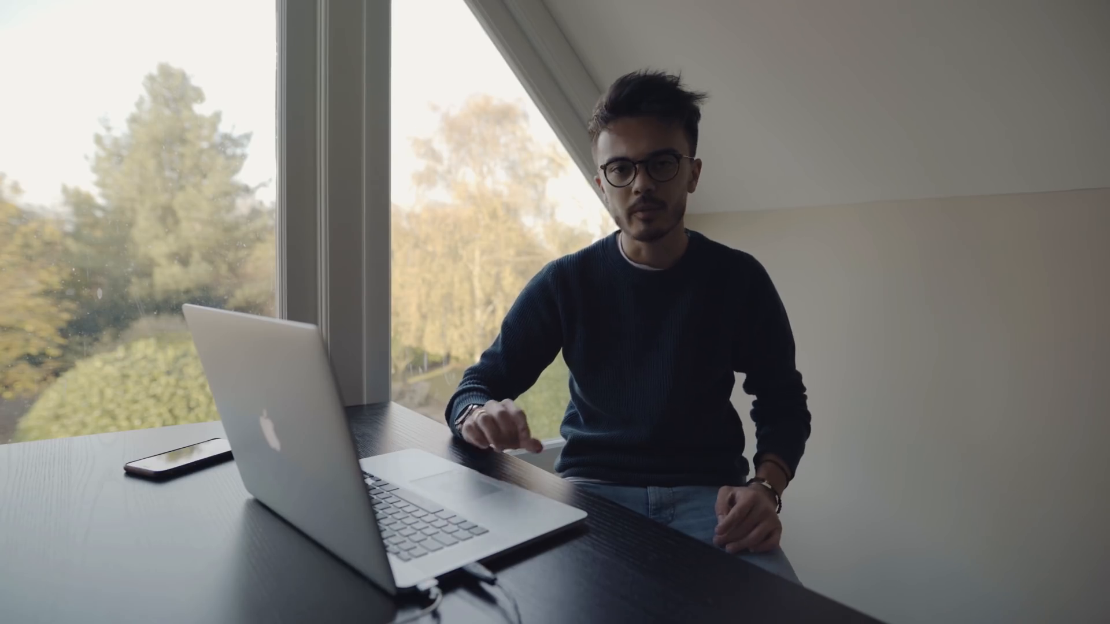